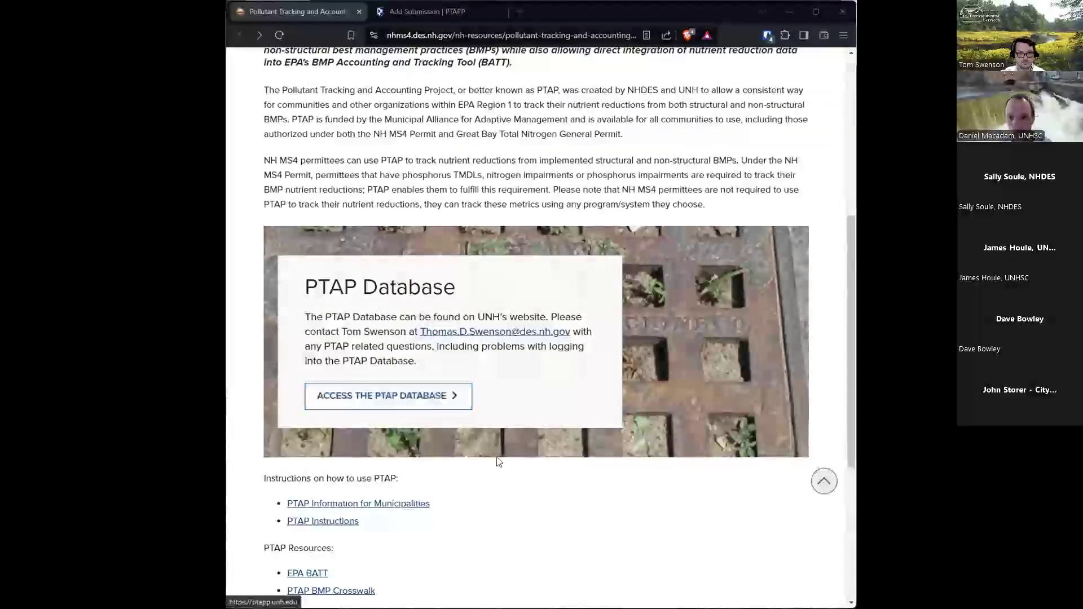
Look over the PTAP BMP Crosswalk document listed under PTAP Resources and return to the resource page.
{"action": "scroll", "coordinate": [494, 447], "scroll_direction": "down", "scroll_amount": 3}
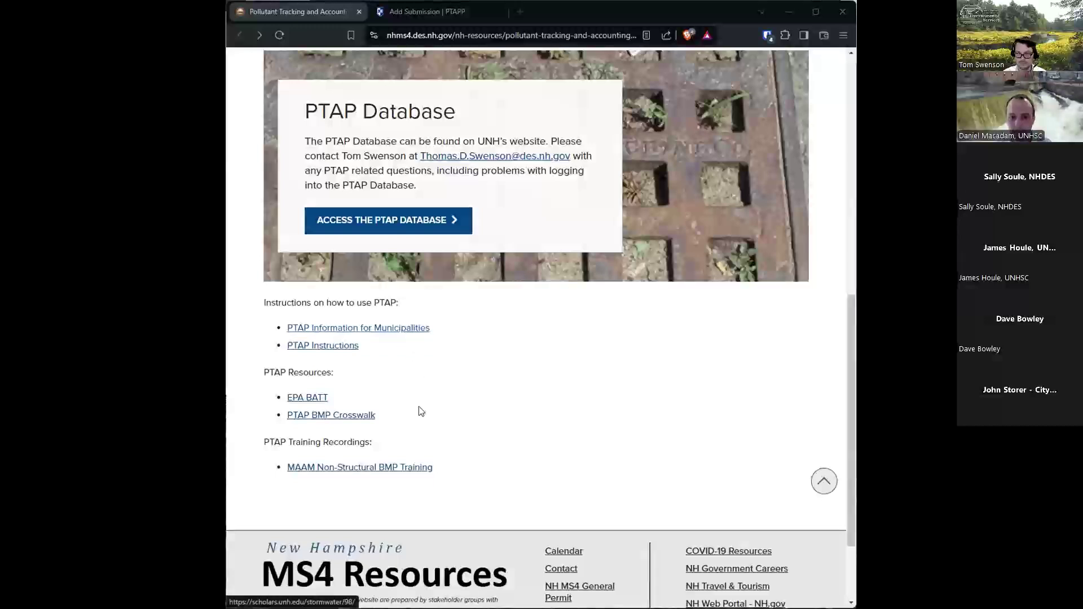
{"action": "left_click", "coordinate": [331, 416]}
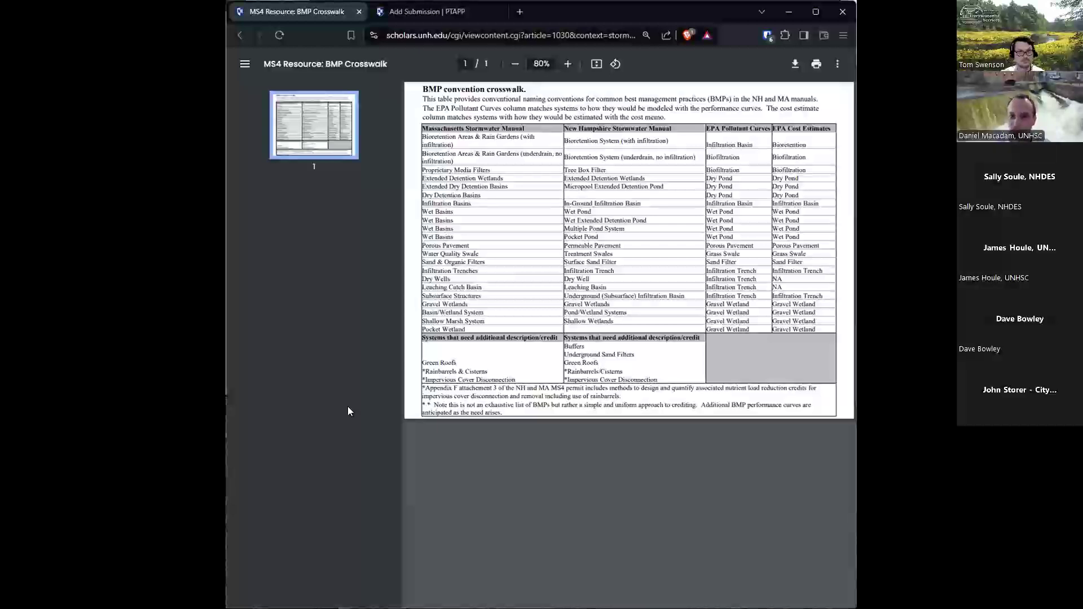
{"action": "left_click", "coordinate": [240, 35]}
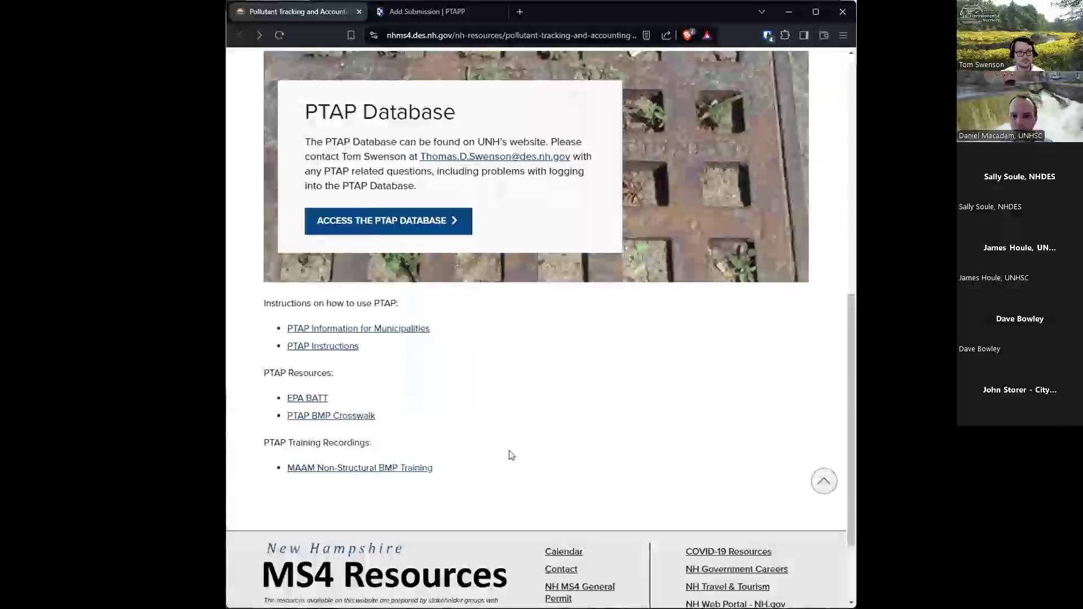
{"action": "scroll", "coordinate": [511, 454], "scroll_direction": "up", "scroll_amount": 3}
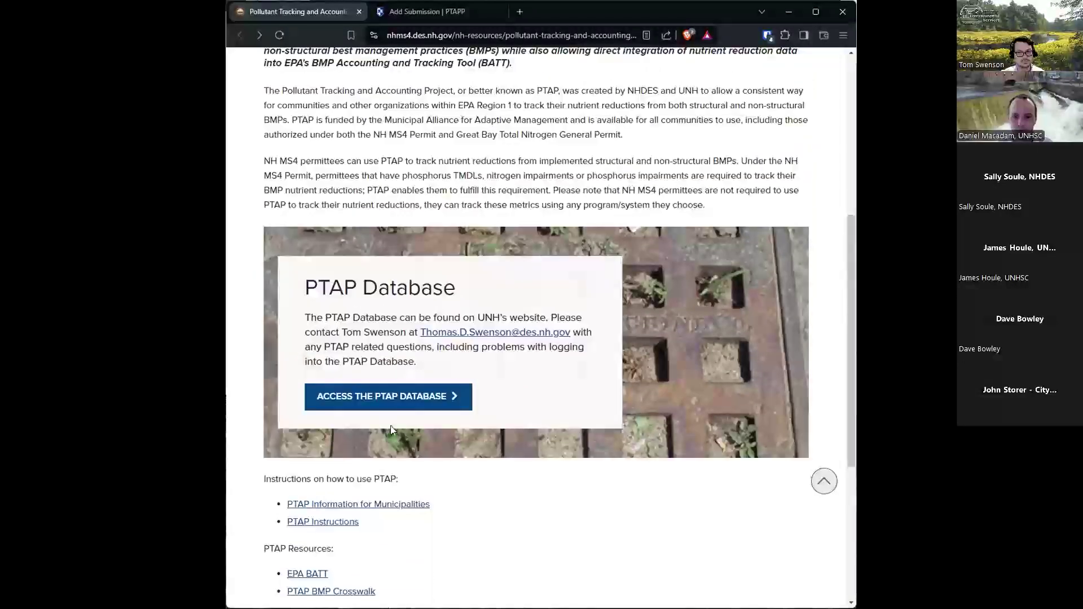
Access the PTAP Database, start a new submission and look over the sections of its form.
{"action": "left_click", "coordinate": [366, 393]}
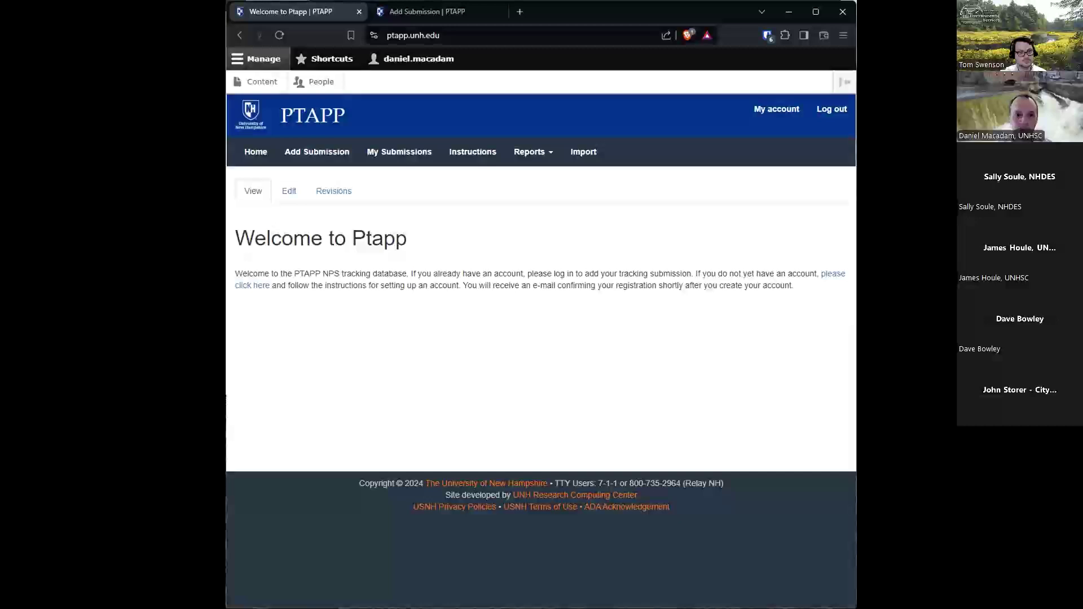
{"action": "left_click", "coordinate": [320, 154]}
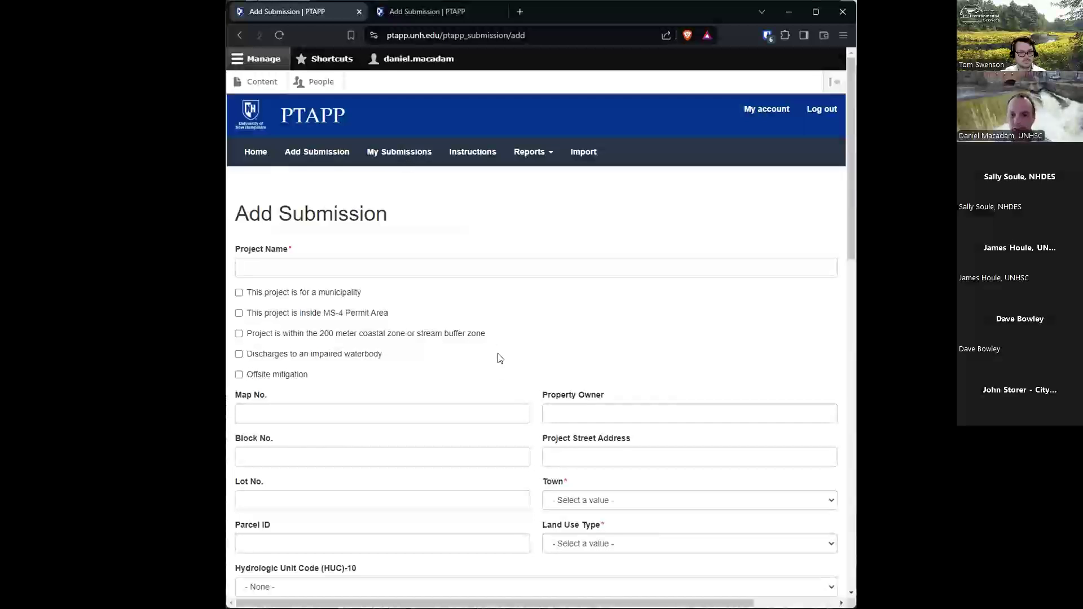
{"action": "scroll", "coordinate": [508, 344], "scroll_direction": "down", "scroll_amount": 7}
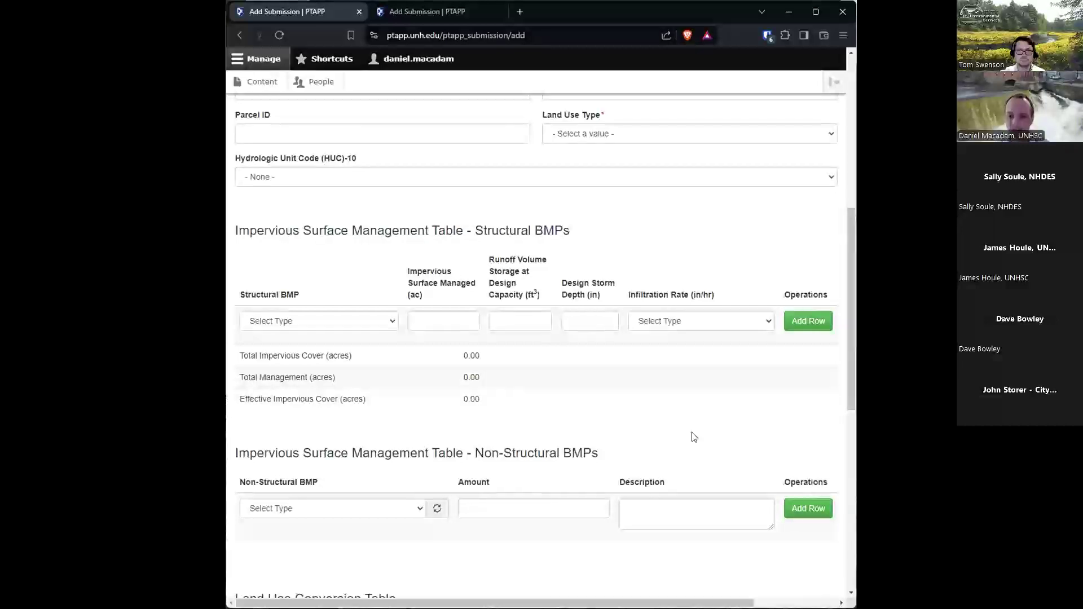
{"action": "scroll", "coordinate": [695, 435], "scroll_direction": "up", "scroll_amount": 8}
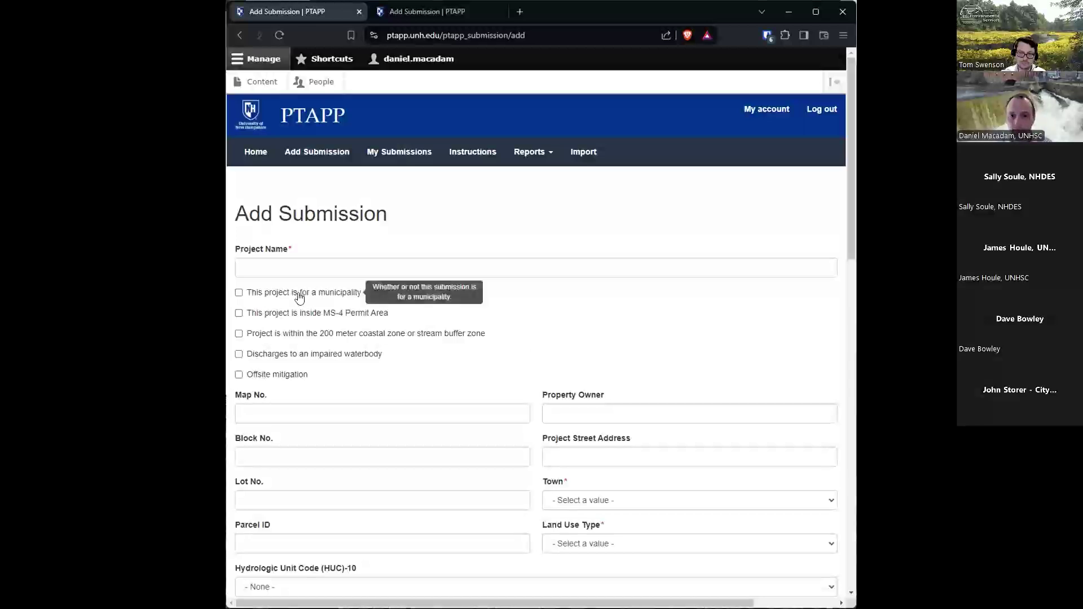
Enter High School Example as the submission's project name.
{"action": "left_click", "coordinate": [292, 274]}
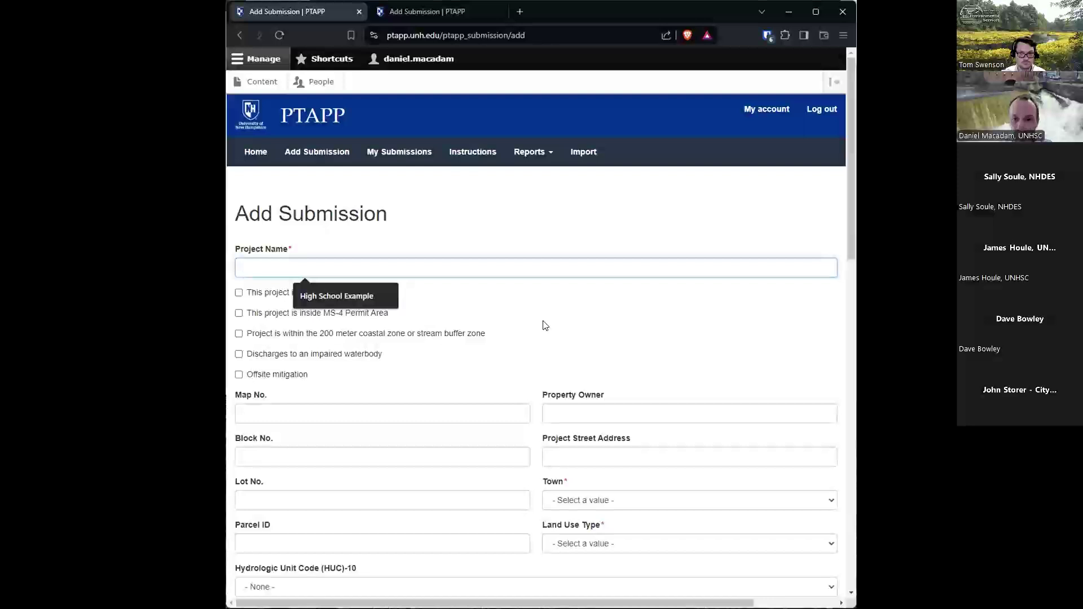
{"action": "key", "text": "Down"}
{"action": "key", "text": "Return"}
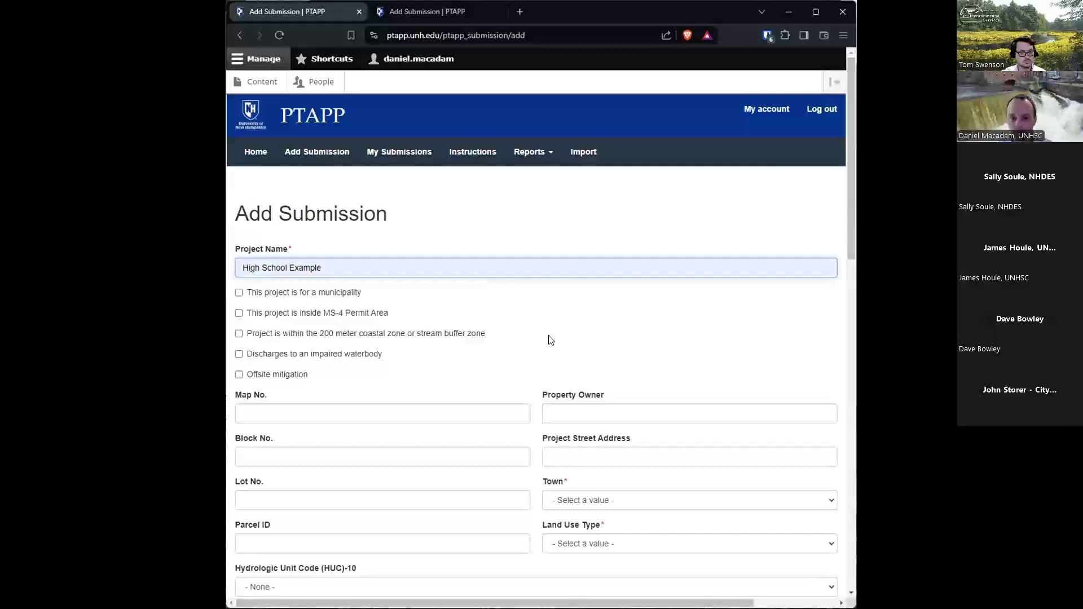
Mark the project as for a municipality, inside the MS-4 Permit Area and discharging to an impaired waterbody.
{"action": "left_click", "coordinate": [239, 294]}
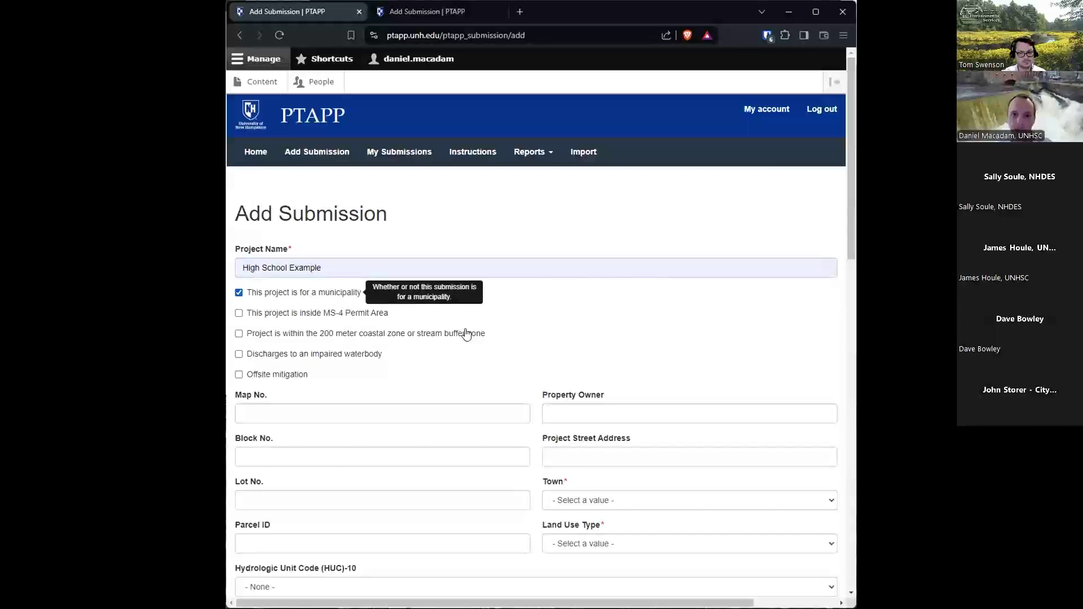
{"action": "left_click", "coordinate": [240, 313]}
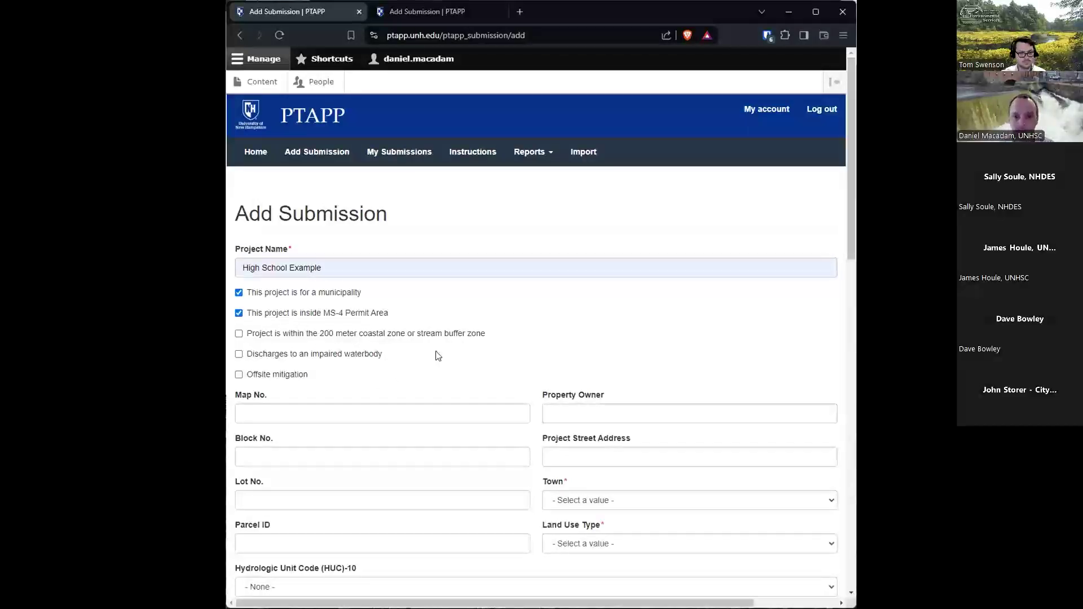
{"action": "left_click", "coordinate": [239, 354]}
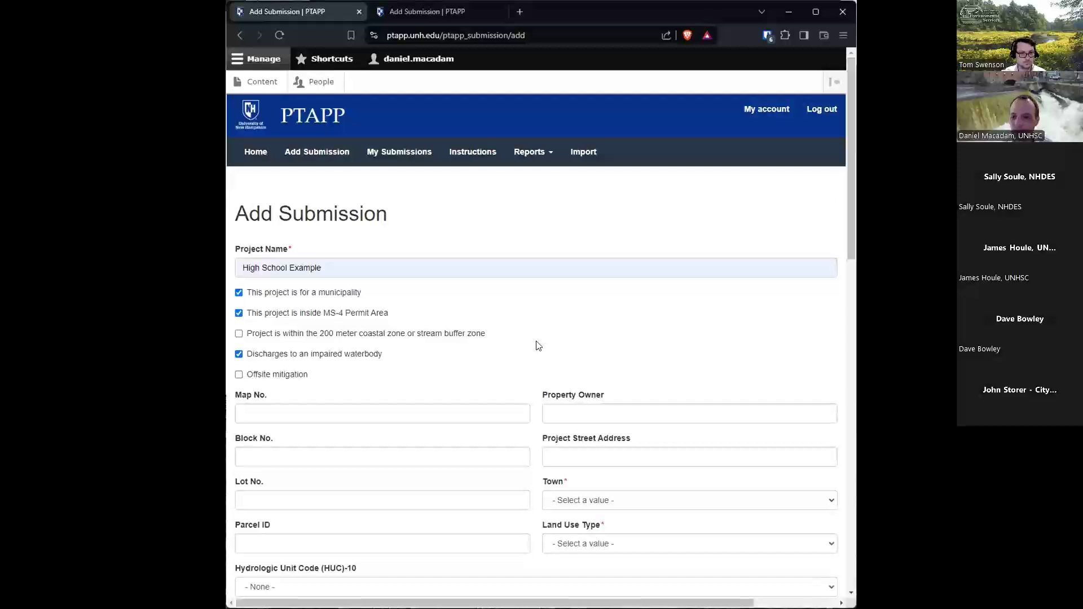
{"action": "scroll", "coordinate": [538, 341], "scroll_direction": "down", "scroll_amount": 1}
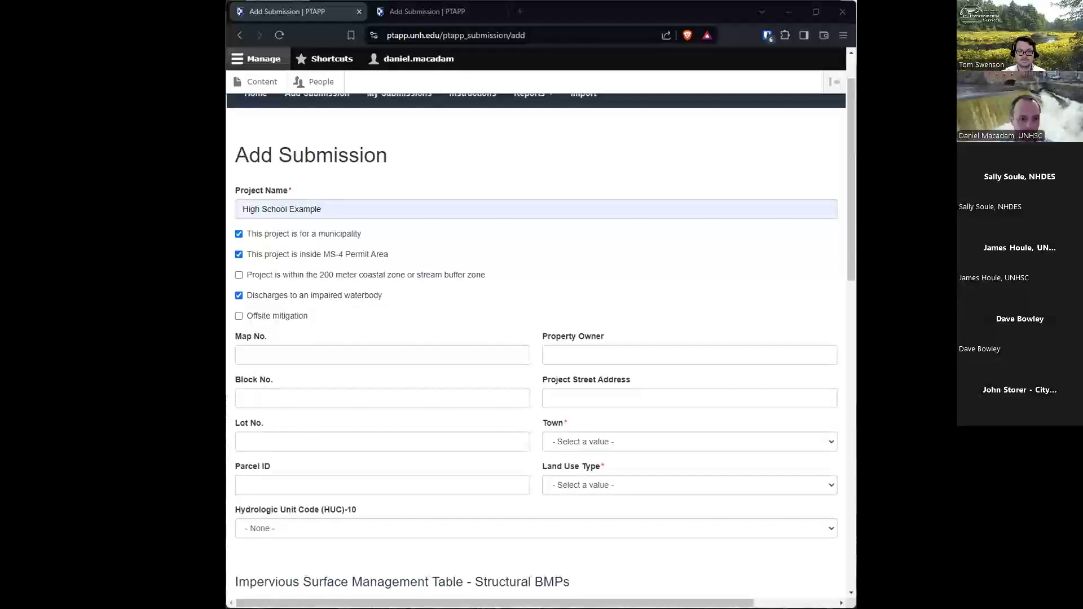
{"action": "left_click", "coordinate": [553, 281]}
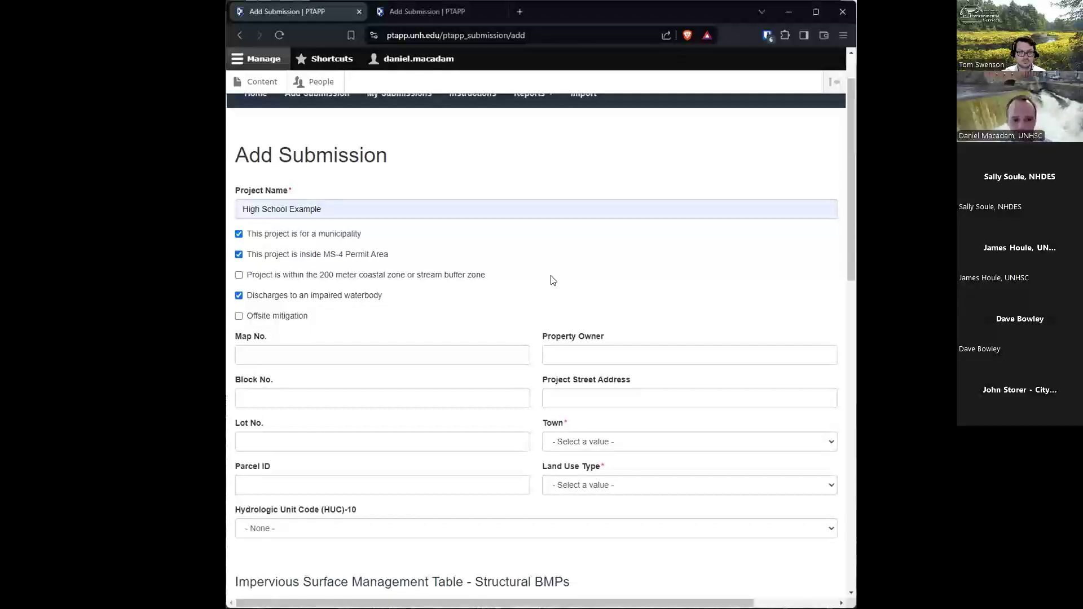
Set the project's town to Lee and its land use type to Commercial and Industrial.
{"action": "scroll", "coordinate": [586, 299], "scroll_direction": "down", "scroll_amount": 1}
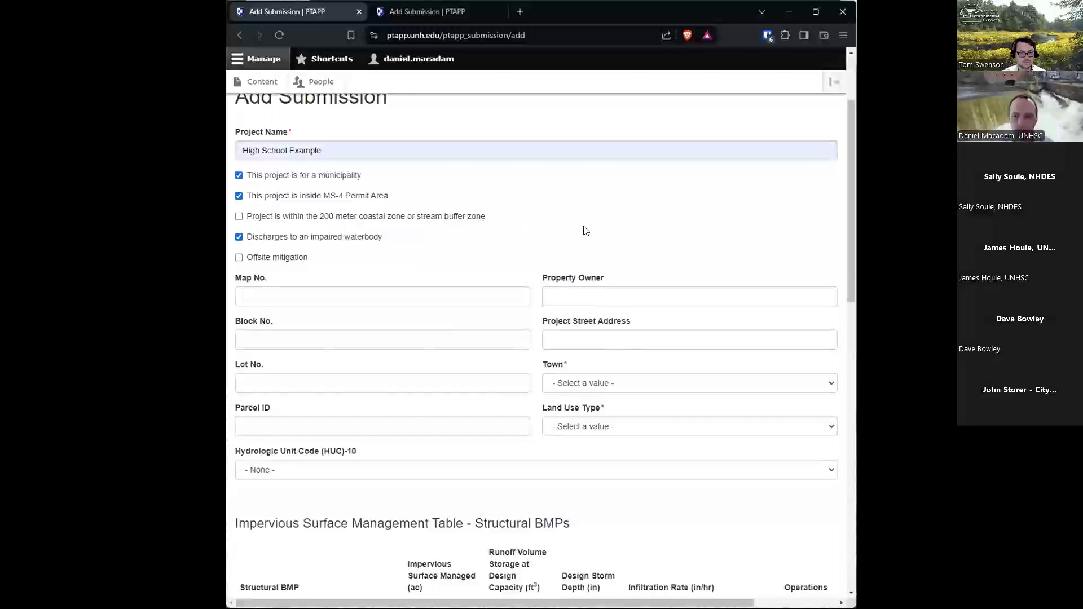
{"action": "left_click", "coordinate": [459, 472]}
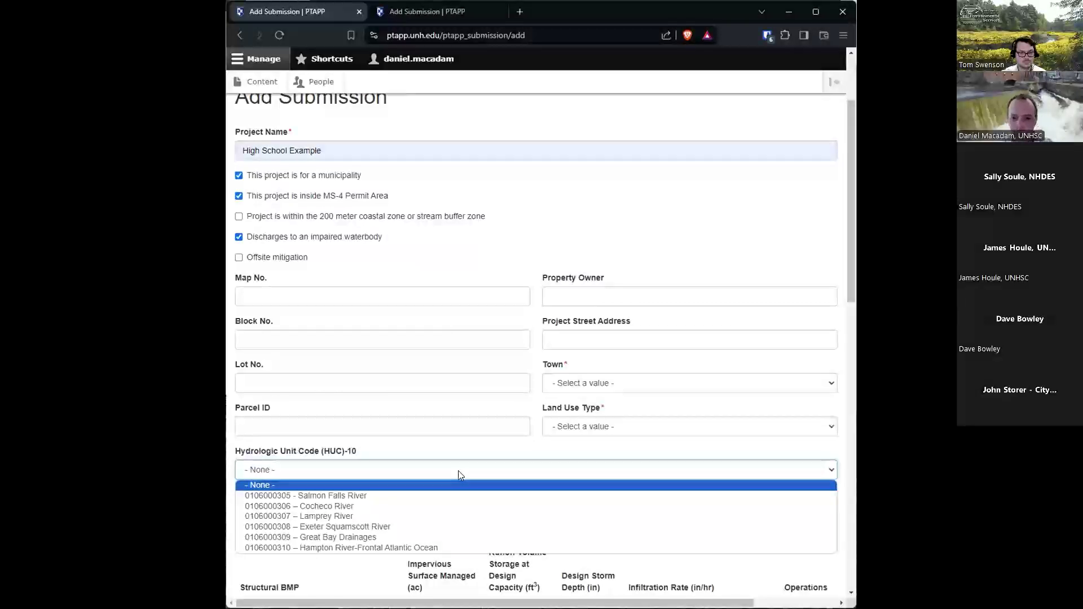
{"action": "left_click", "coordinate": [606, 380]}
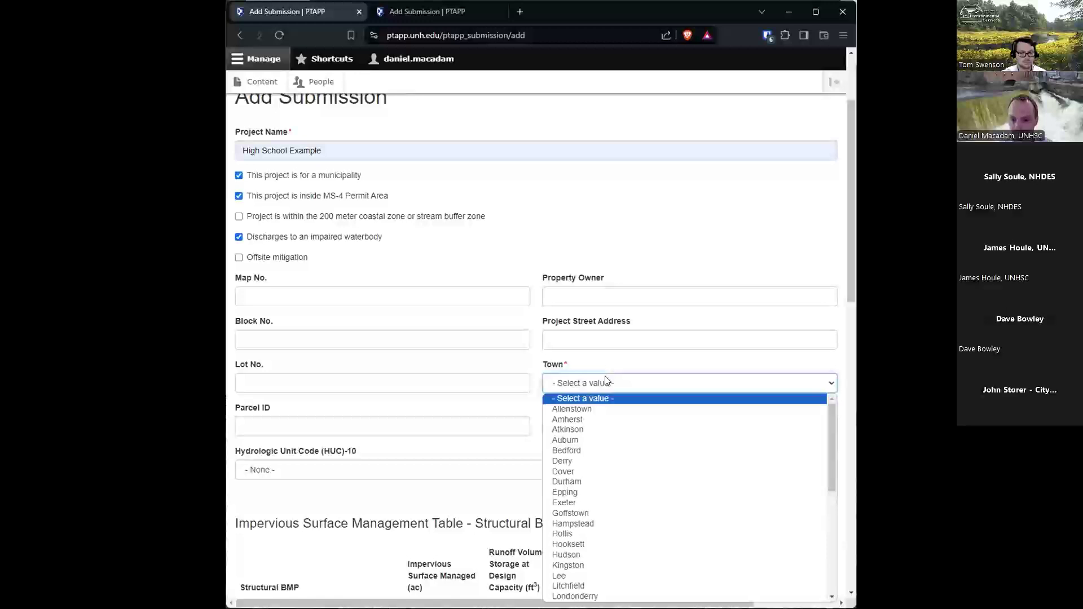
{"action": "left_click", "coordinate": [598, 576]}
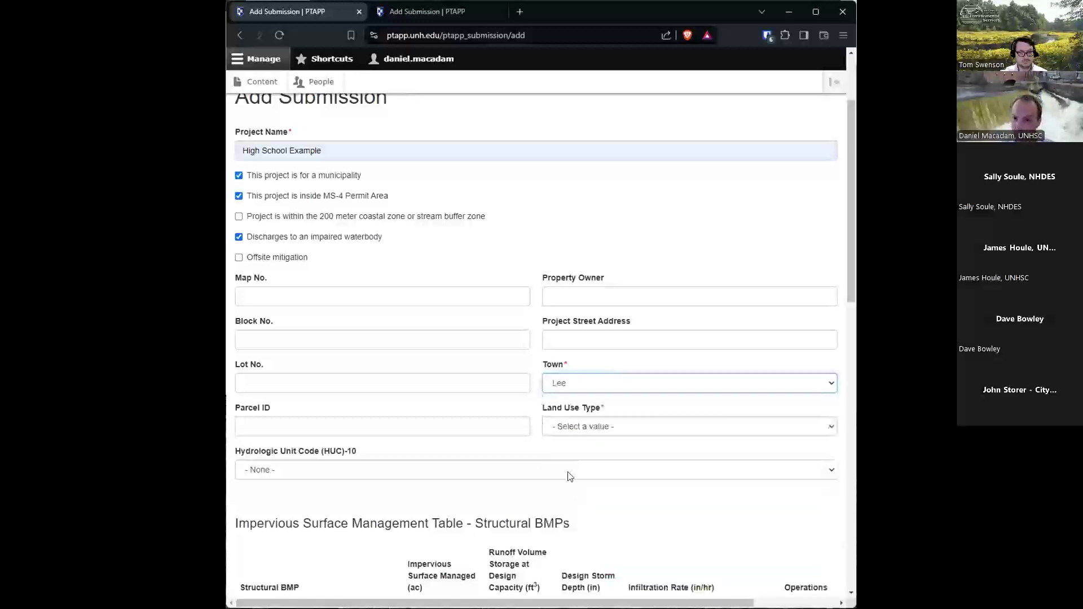
{"action": "left_click", "coordinate": [572, 428]}
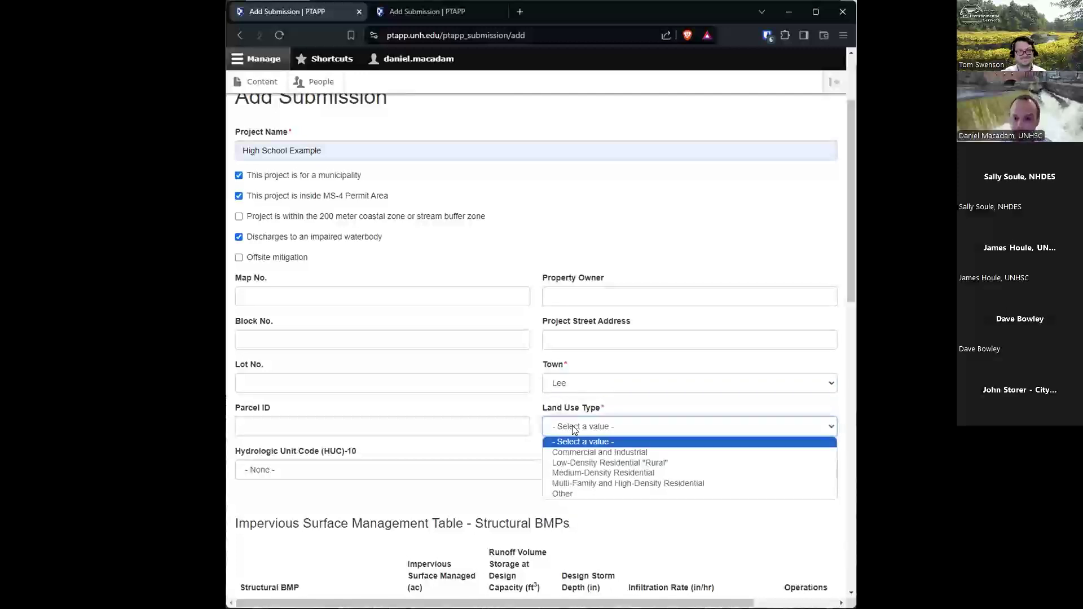
{"action": "left_click", "coordinate": [651, 449]}
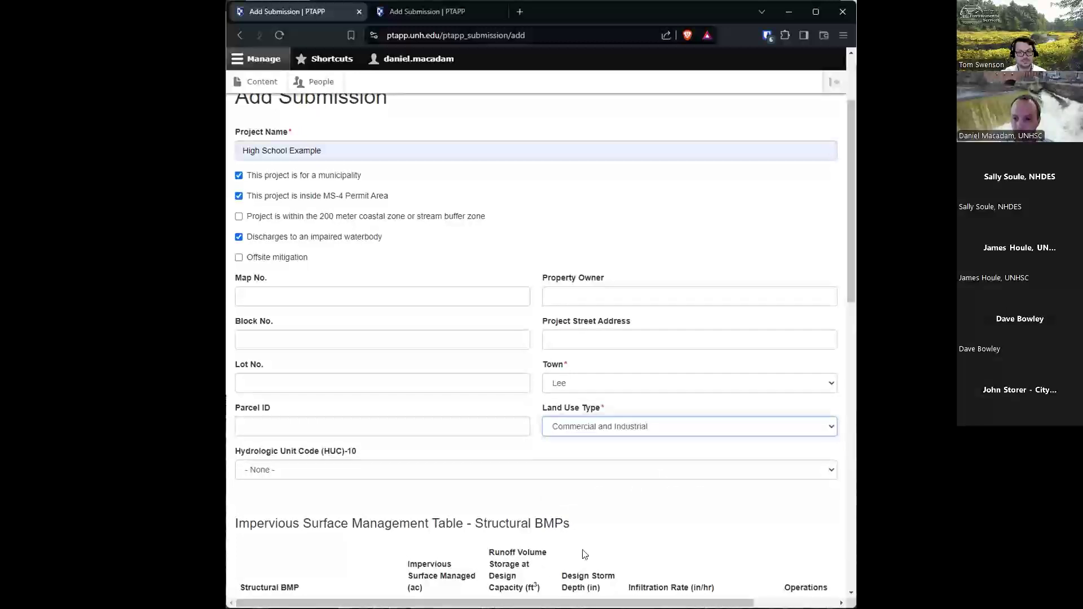
Fill the non-structural BMP row with Municipal Regulations as the type and an amount of 3.
{"action": "scroll", "coordinate": [613, 505], "scroll_direction": "down", "scroll_amount": 3}
{"action": "scroll", "coordinate": [610, 479], "scroll_direction": "up", "scroll_amount": 3}
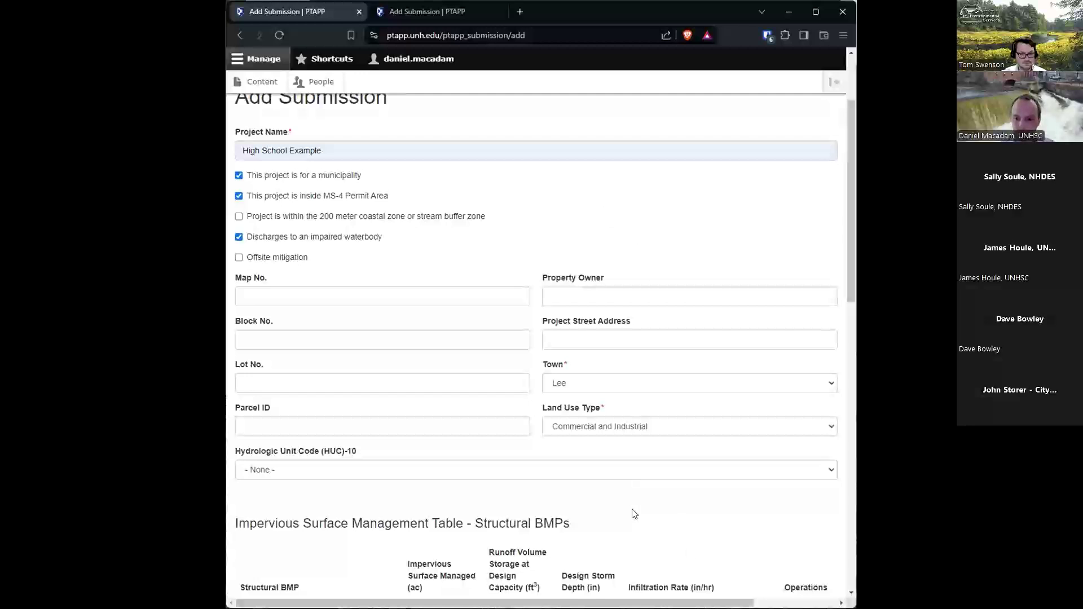
{"action": "scroll", "coordinate": [655, 512], "scroll_direction": "down", "scroll_amount": 5}
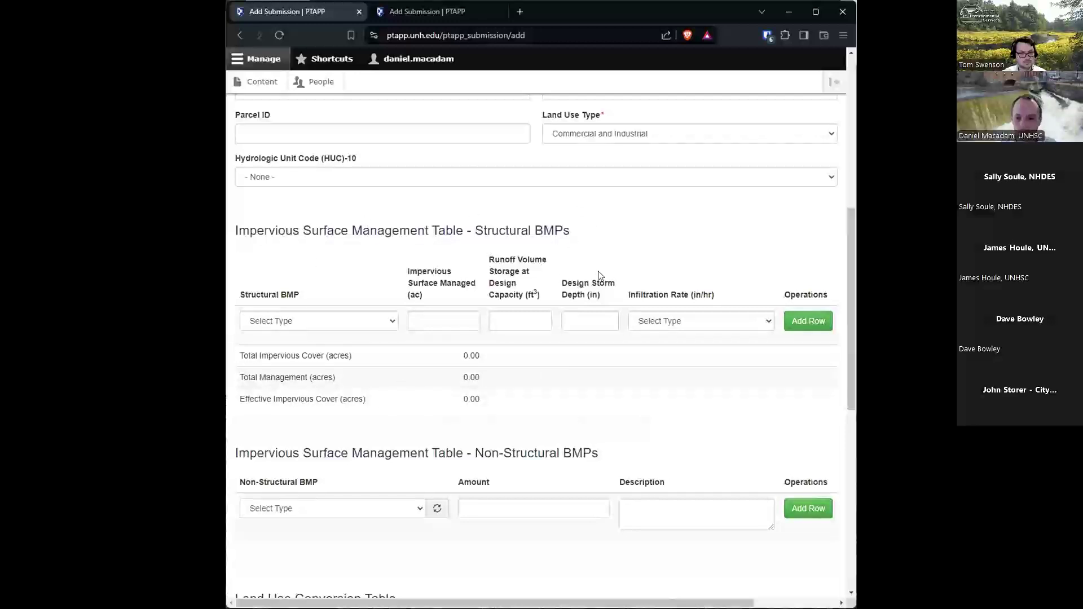
{"action": "scroll", "coordinate": [604, 272], "scroll_direction": "down", "scroll_amount": 1}
{"action": "scroll", "coordinate": [607, 273], "scroll_direction": "down", "scroll_amount": 1}
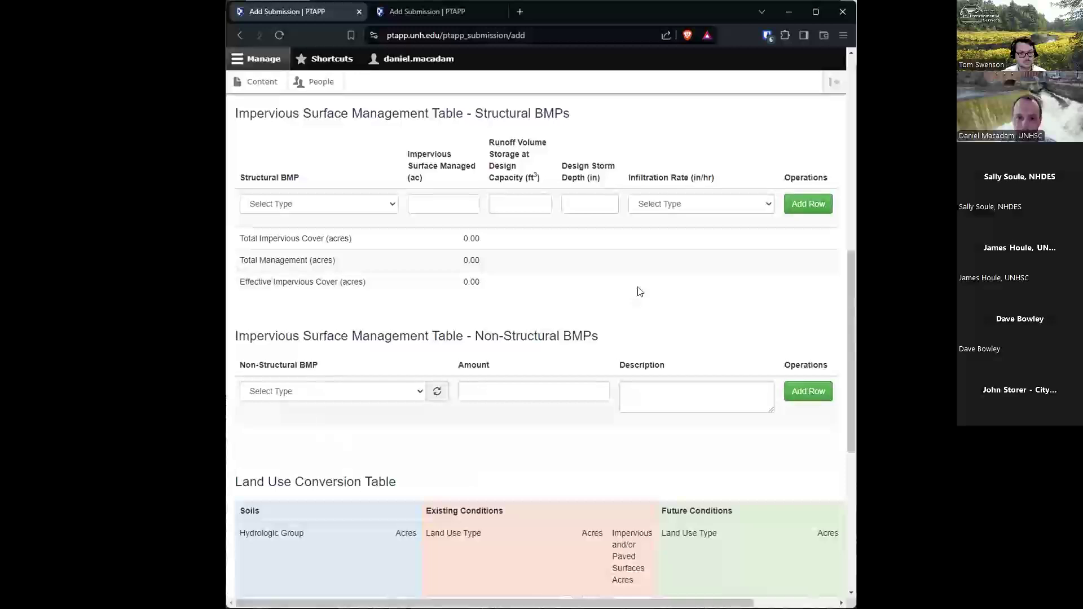
{"action": "left_click", "coordinate": [398, 395]}
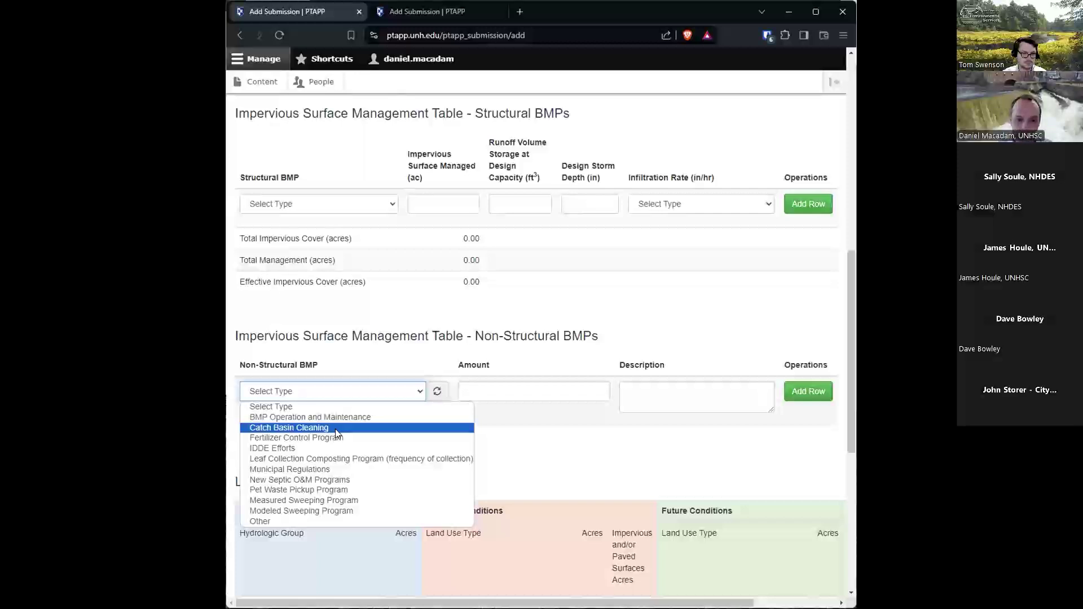
{"action": "left_click", "coordinate": [309, 470]}
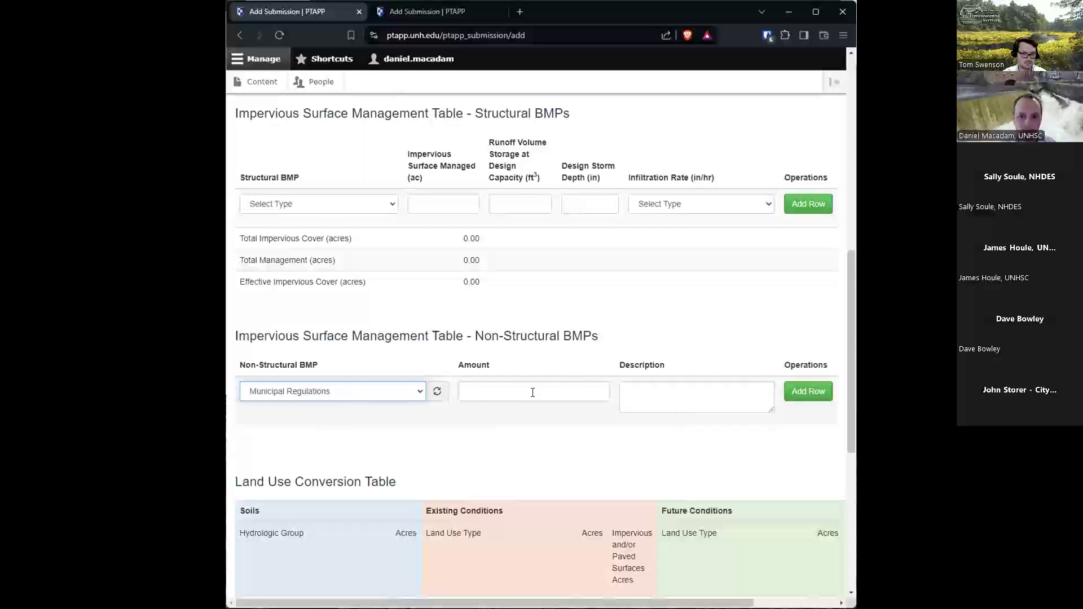
{"action": "left_click", "coordinate": [596, 392]}
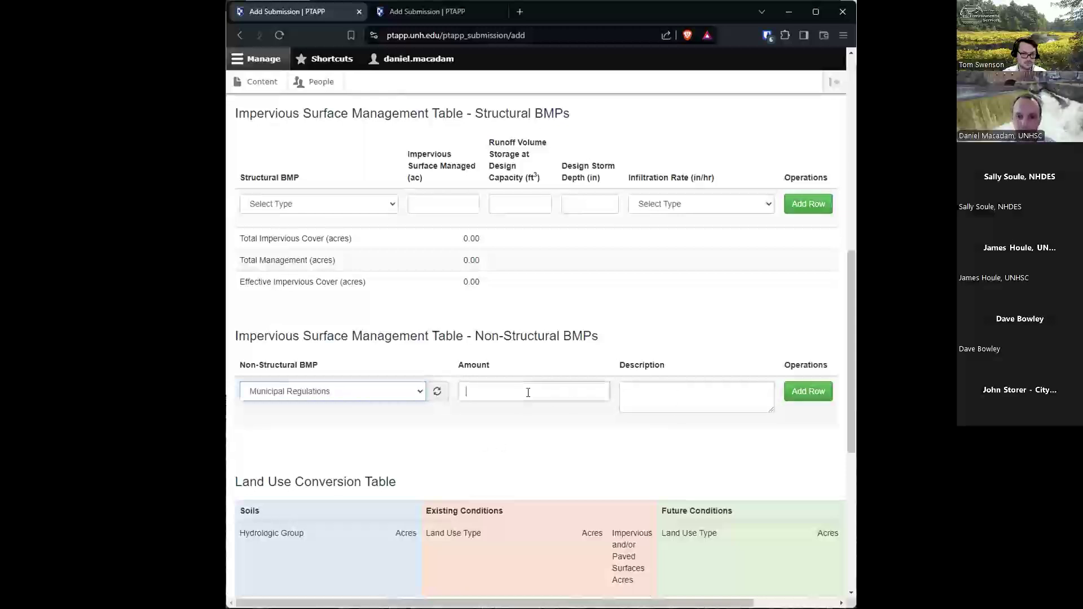
{"action": "type", "text": "3"}
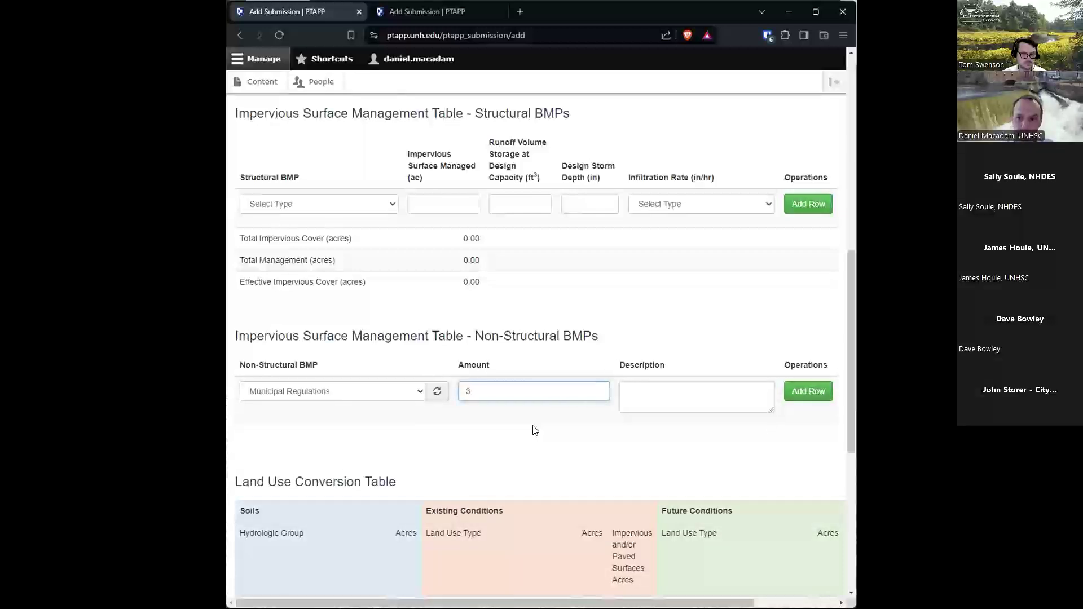
{"action": "left_click", "coordinate": [663, 392]}
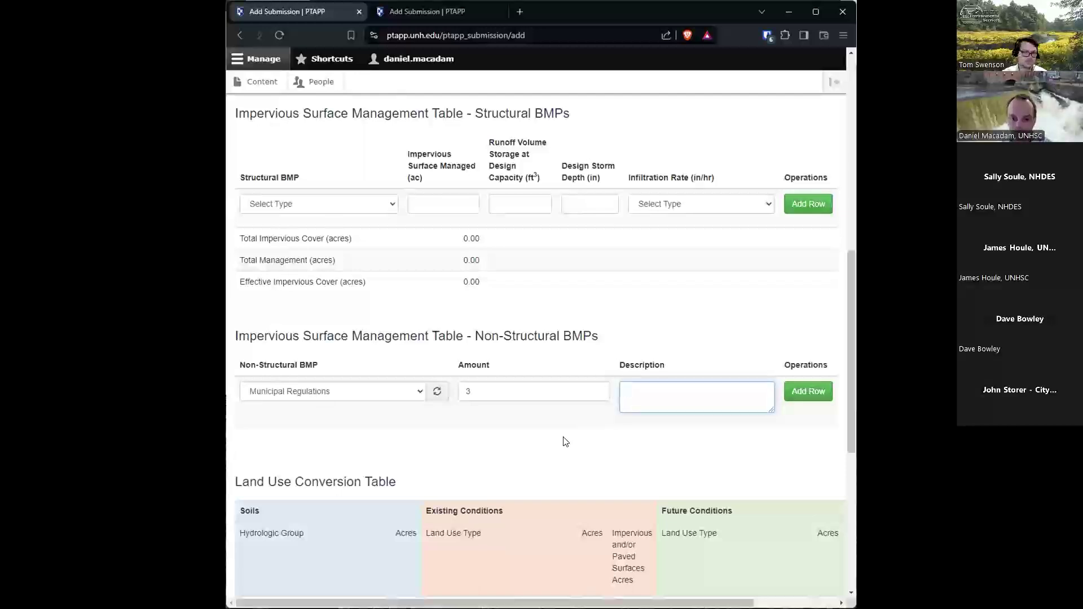
Set the non-structural BMP row to Catch Basin Cleaning with an amount of 2000 in Number of CB Cleaned.
{"action": "left_click", "coordinate": [411, 390]}
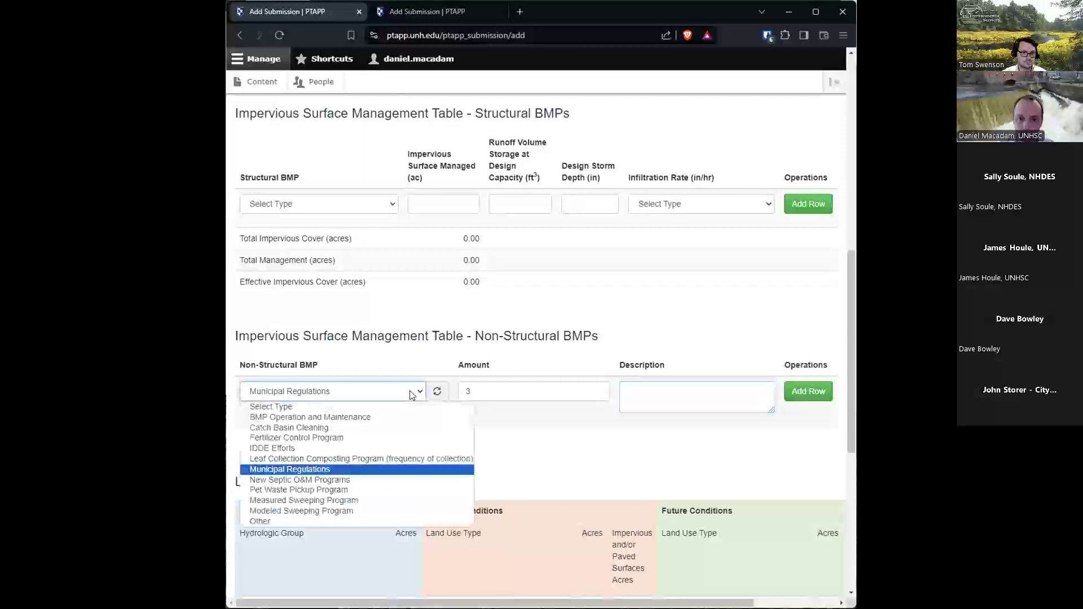
{"action": "left_click", "coordinate": [368, 428]}
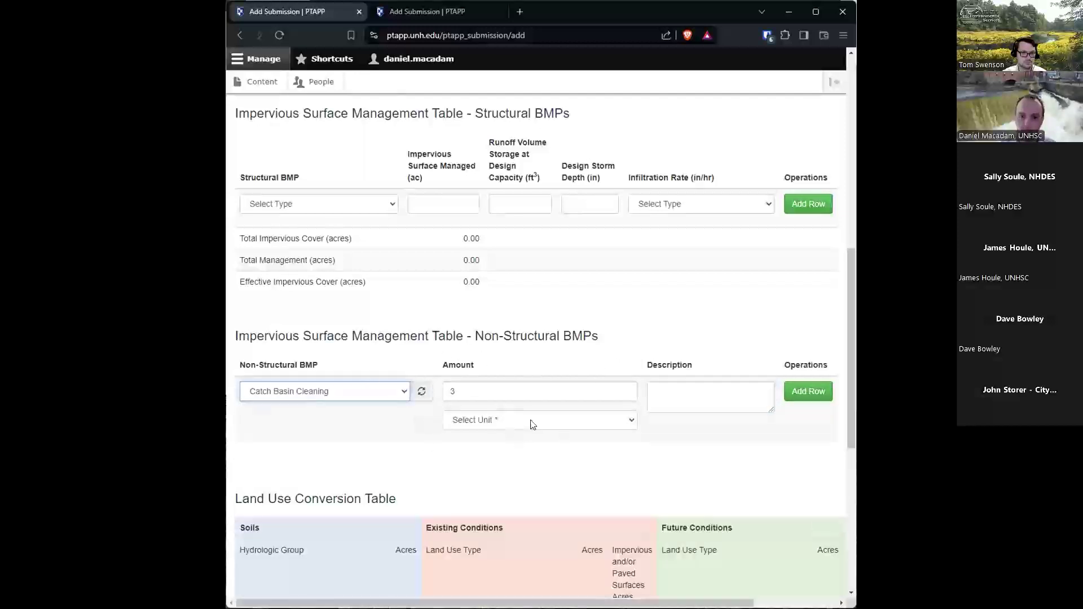
{"action": "left_click", "coordinate": [491, 420]}
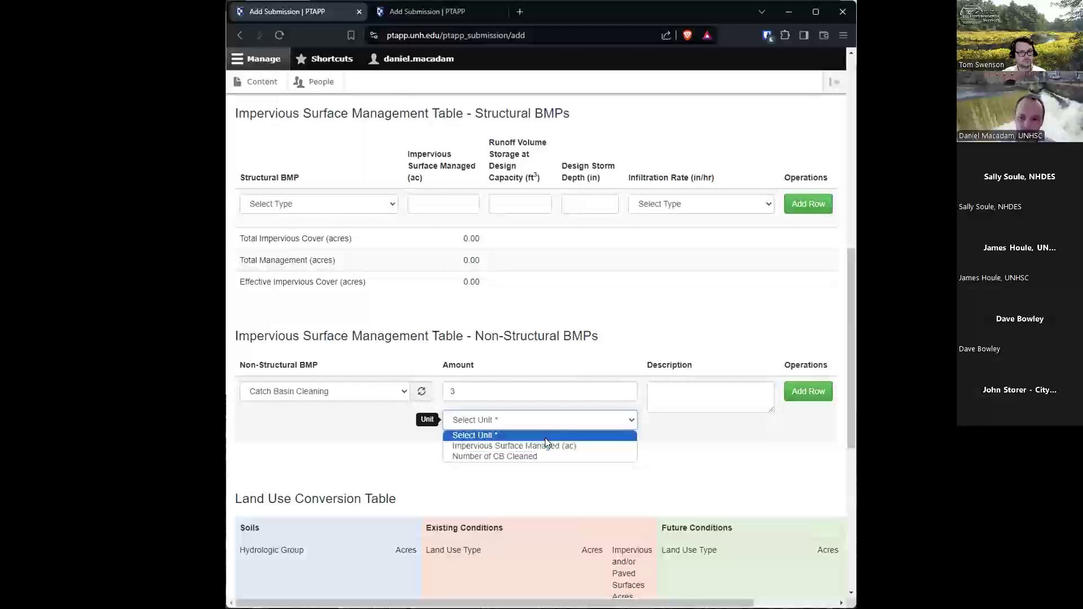
{"action": "left_click", "coordinate": [546, 456]}
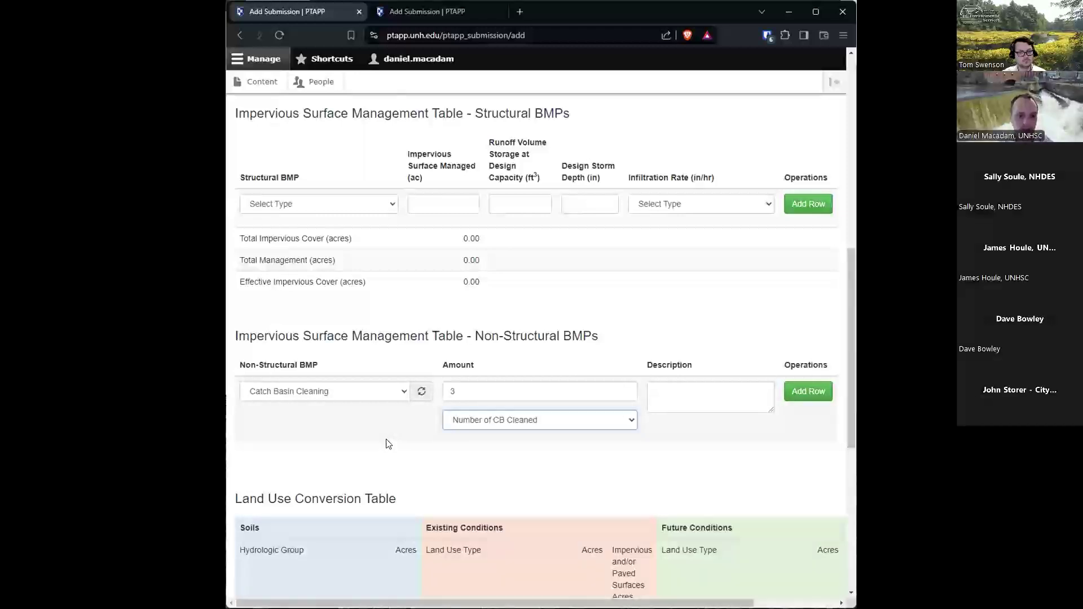
{"action": "key", "text": "shift+Tab"}
{"action": "type", "text": "2000"}
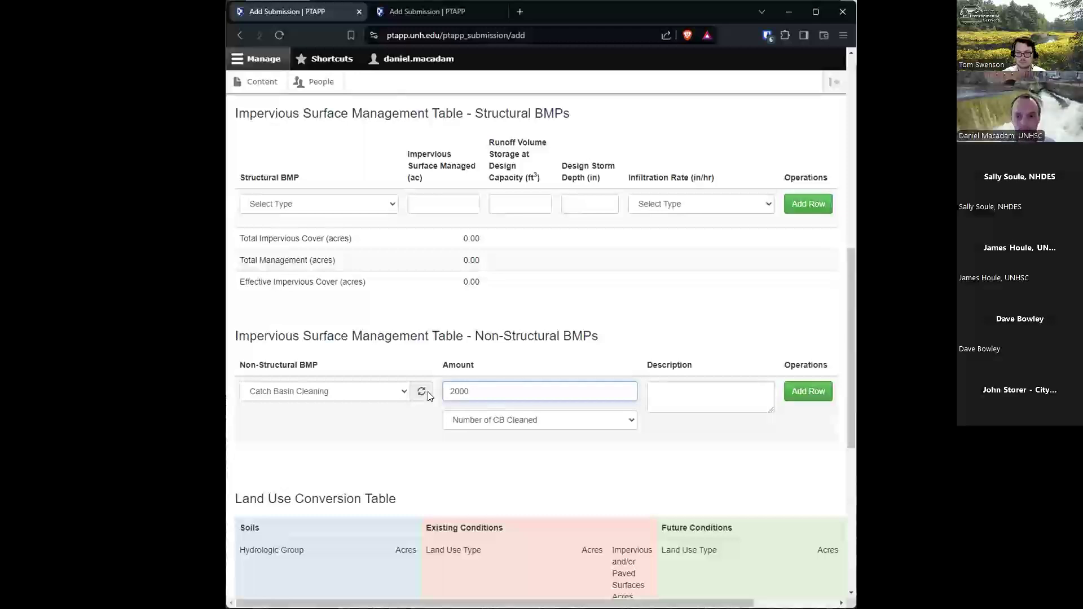
Set the non-structural BMP row's type to Measured Sweeping Program.
{"action": "left_click", "coordinate": [400, 395]}
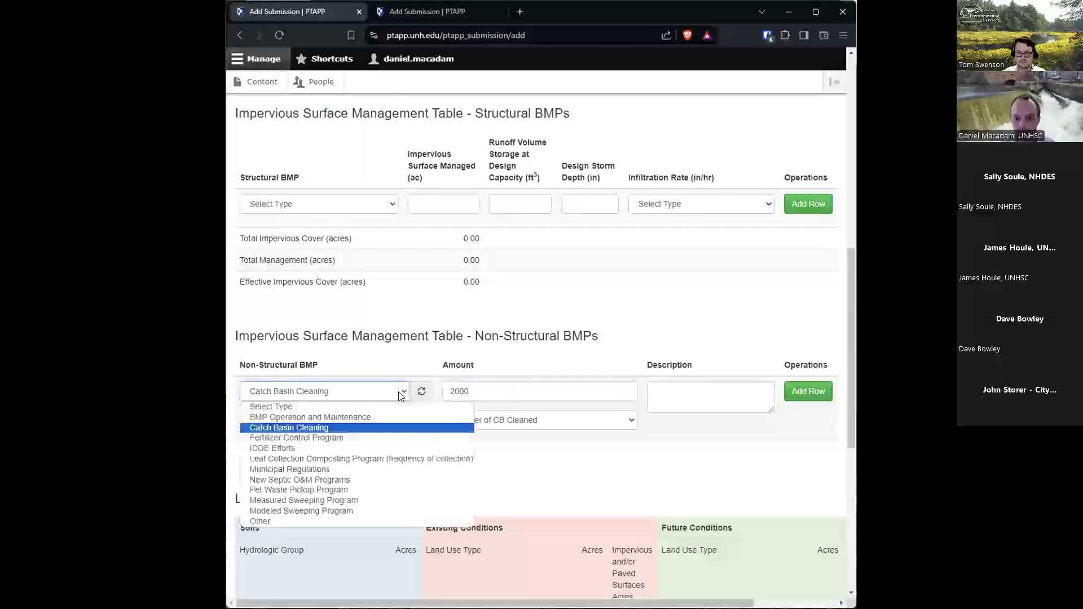
{"action": "left_click", "coordinate": [348, 500]}
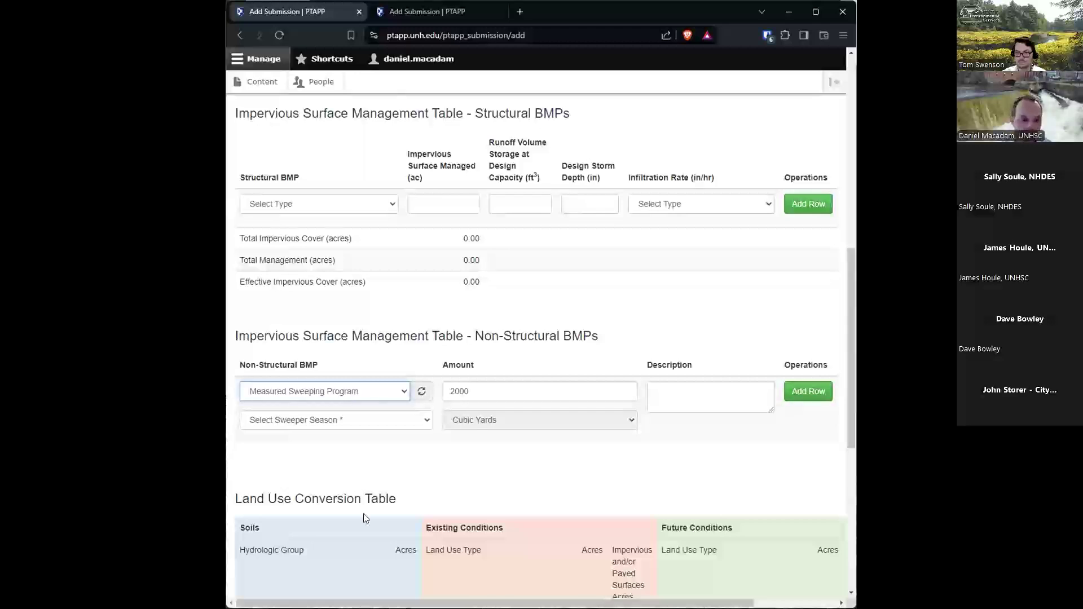
Clear the non-structural BMP row by resetting its type to Select Type and deleting its amount.
{"action": "left_click", "coordinate": [380, 395]}
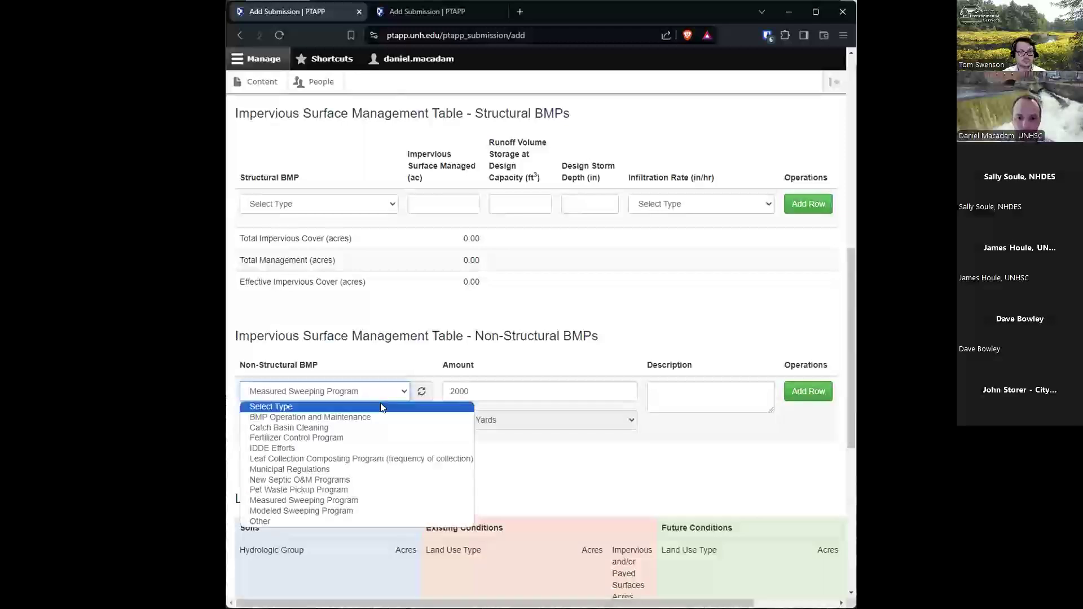
{"action": "left_click", "coordinate": [381, 406]}
{"action": "double_click", "coordinate": [465, 395]}
{"action": "key", "text": "BackSpace"}
{"action": "left_click", "coordinate": [413, 466]}
Set the structural BMP row's type to Infiltration/Surface Infiltration and its impervious surface managed to 4.01 acres.
{"action": "scroll", "coordinate": [413, 465], "scroll_direction": "down", "scroll_amount": 3}
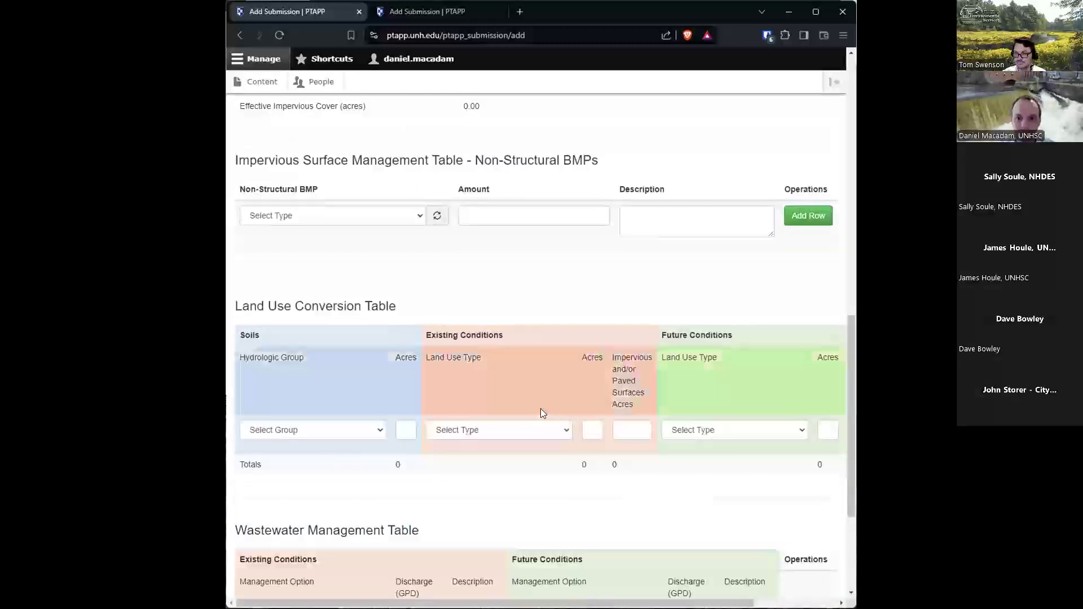
{"action": "scroll", "coordinate": [445, 444], "scroll_direction": "down", "scroll_amount": 3}
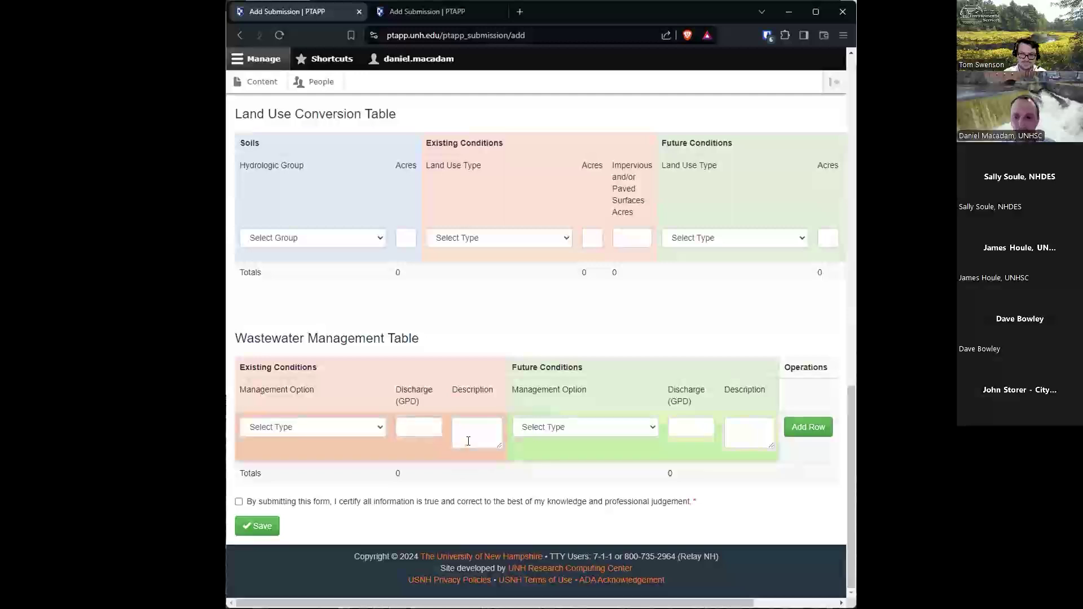
{"action": "scroll", "coordinate": [468, 429], "scroll_direction": "up", "scroll_amount": 4}
{"action": "scroll", "coordinate": [470, 427], "scroll_direction": "up", "scroll_amount": 5}
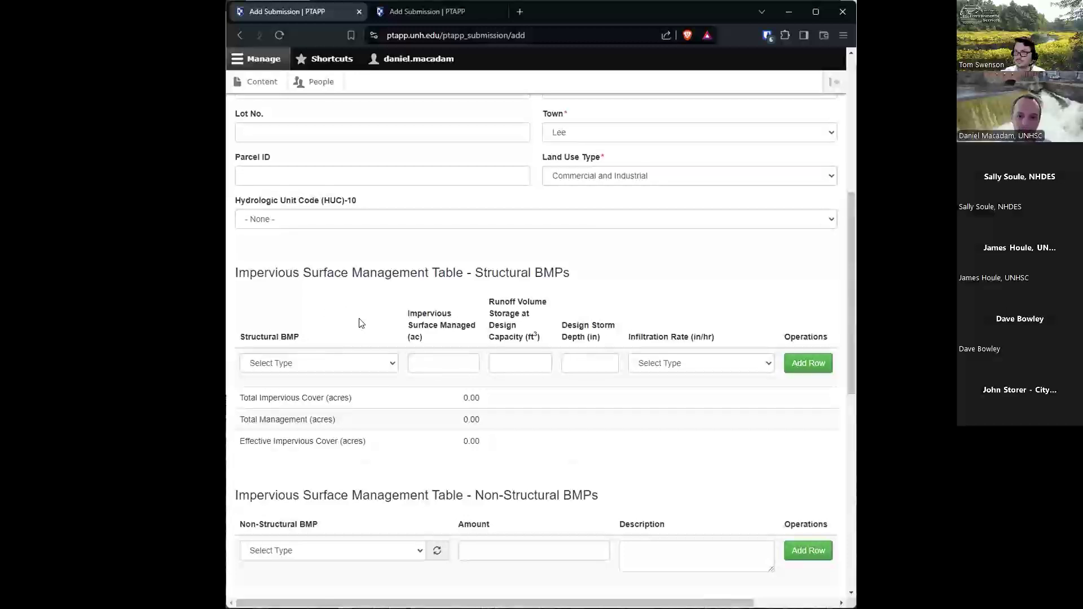
{"action": "left_click", "coordinate": [370, 362]}
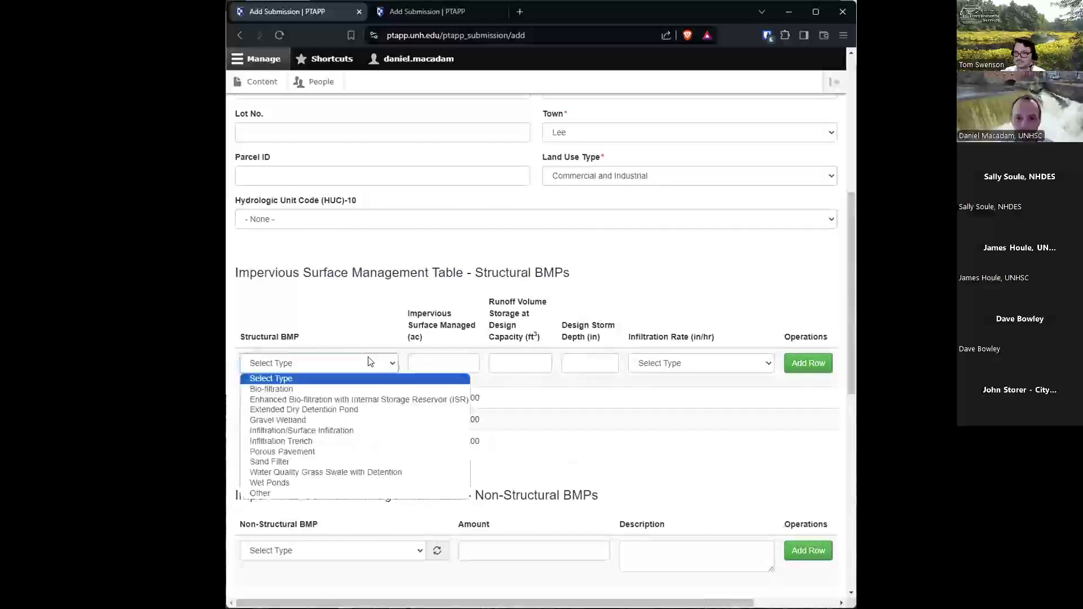
{"action": "left_click", "coordinate": [325, 432]}
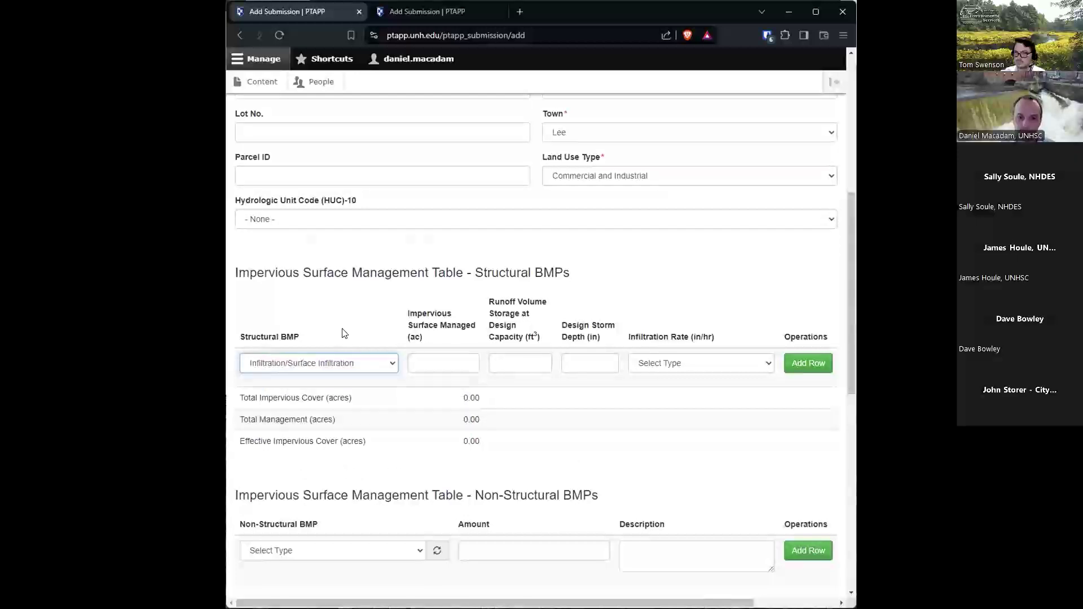
{"action": "left_click", "coordinate": [362, 366]}
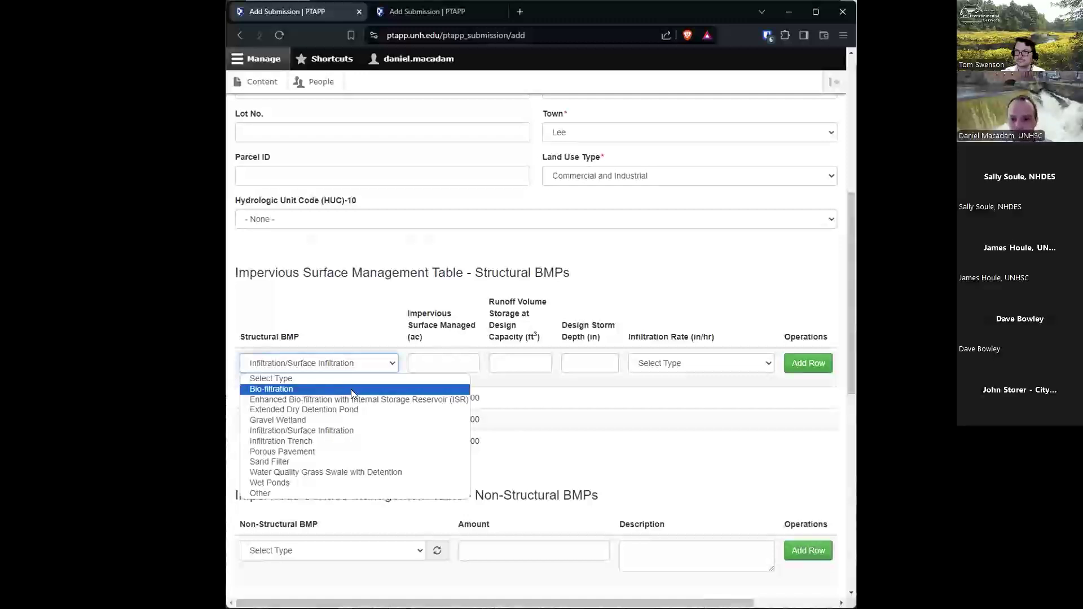
{"action": "left_click", "coordinate": [440, 363]}
{"action": "left_click", "coordinate": [441, 364]}
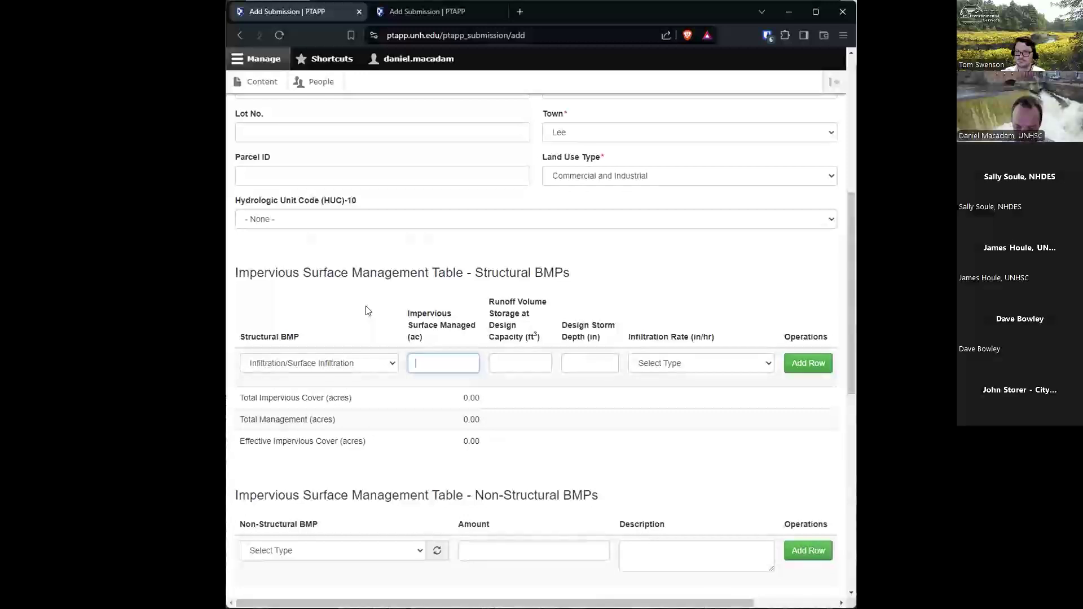
Give the structural BMP row a runoff volume storage of 7900 ft³, a design storm depth of .54 in and an infiltration rate of 0.27.
{"action": "left_click", "coordinate": [533, 355]}
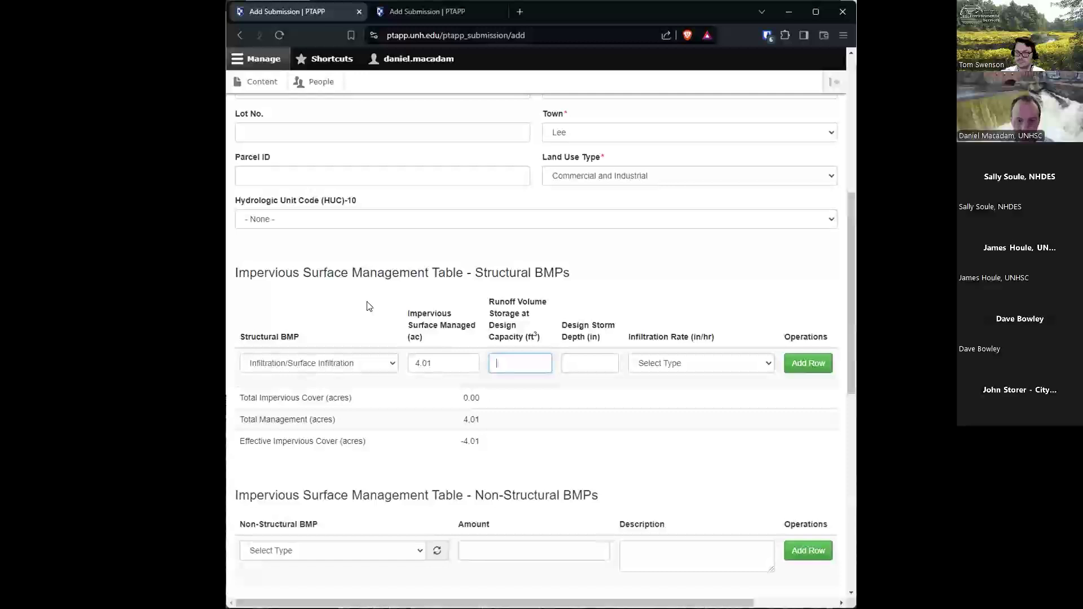
{"action": "type", "text": "00"}
{"action": "left_click", "coordinate": [589, 357]}
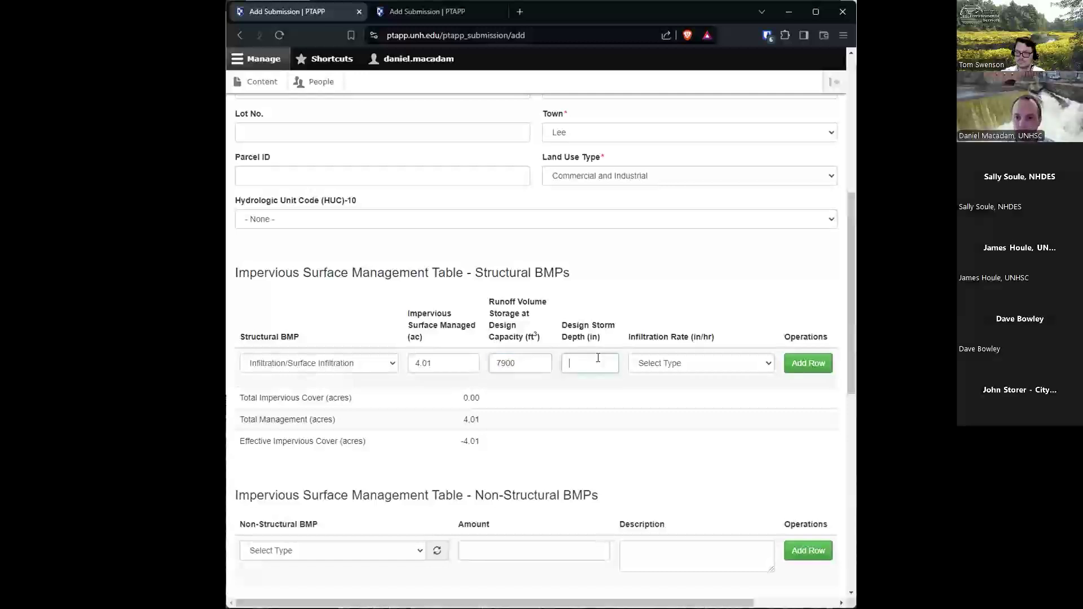
{"action": "type", "text": ".54"}
{"action": "left_click", "coordinate": [665, 364]}
{"action": "left_click", "coordinate": [677, 424]}
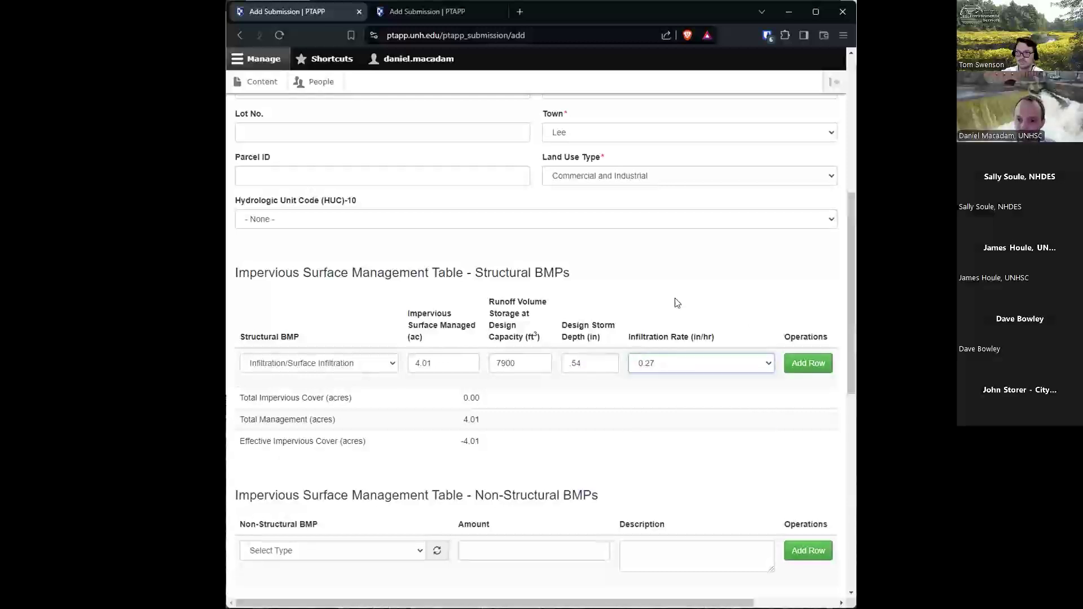
Add a second structural BMP row of type Infiltration/Surface Infiltration with 4.56 acres of impervious surface managed.
{"action": "left_click", "coordinate": [815, 364]}
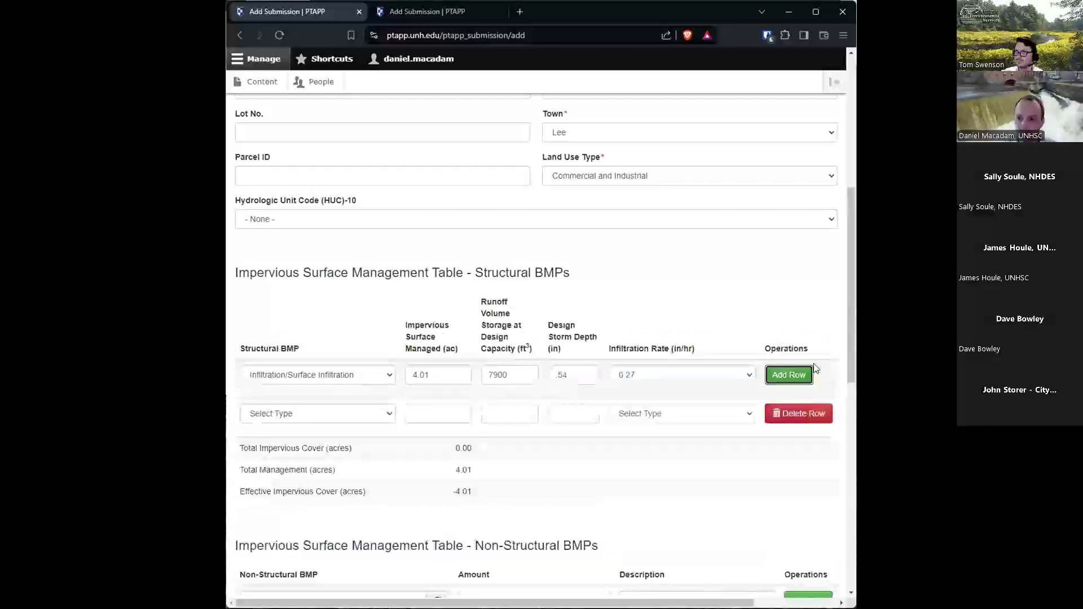
{"action": "left_click", "coordinate": [321, 409]}
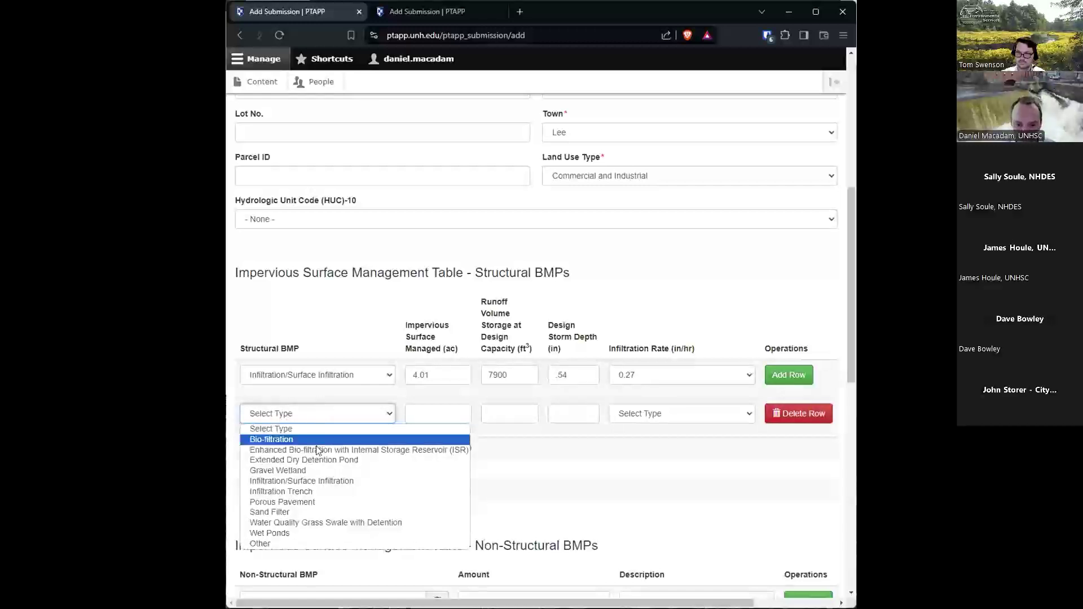
{"action": "left_click", "coordinate": [321, 480]}
{"action": "left_click", "coordinate": [425, 414]}
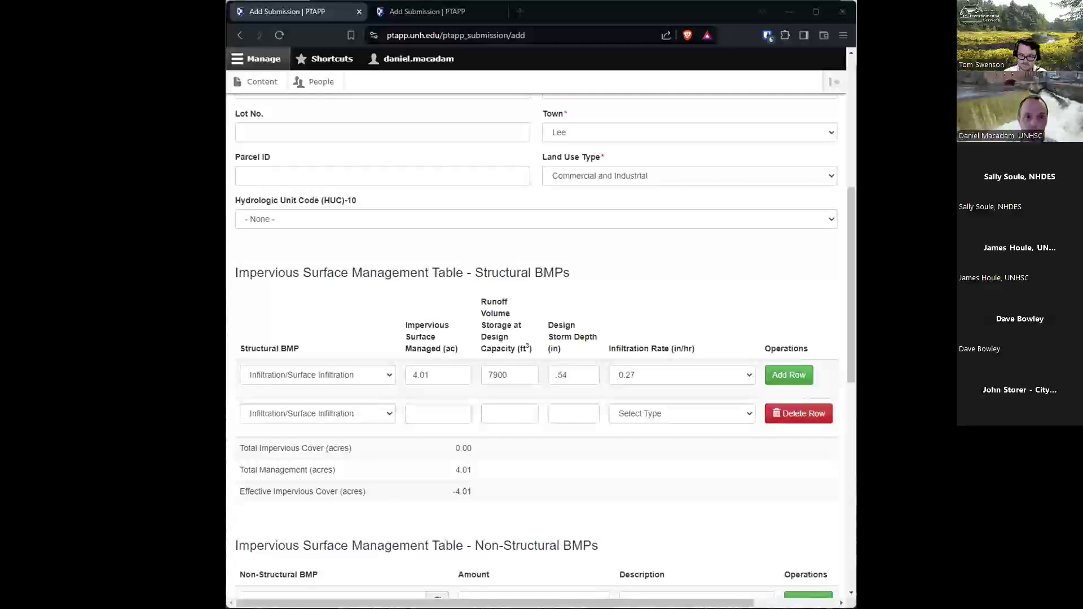
{"action": "left_click", "coordinate": [423, 417]}
{"action": "type", "text": "4.56"}
{"action": "key", "text": "Tab"}
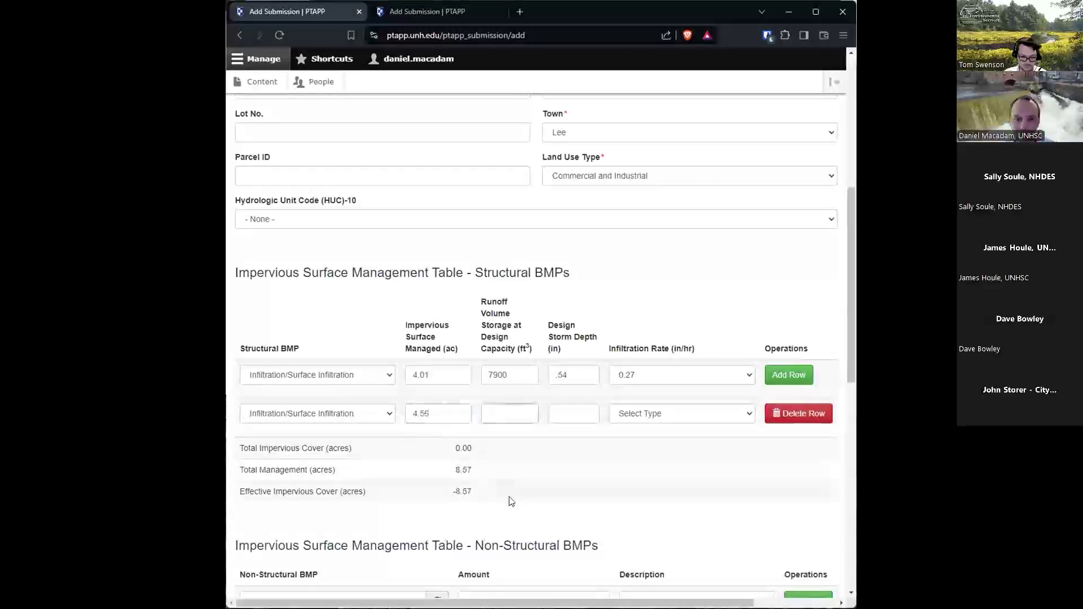
Set the second structural BMP row's runoff volume storage to 16474 ft³, design storm depth to 1 in and infiltration rate to 0.27.
{"action": "type", "text": "16474"}
{"action": "key", "text": "Tab"}
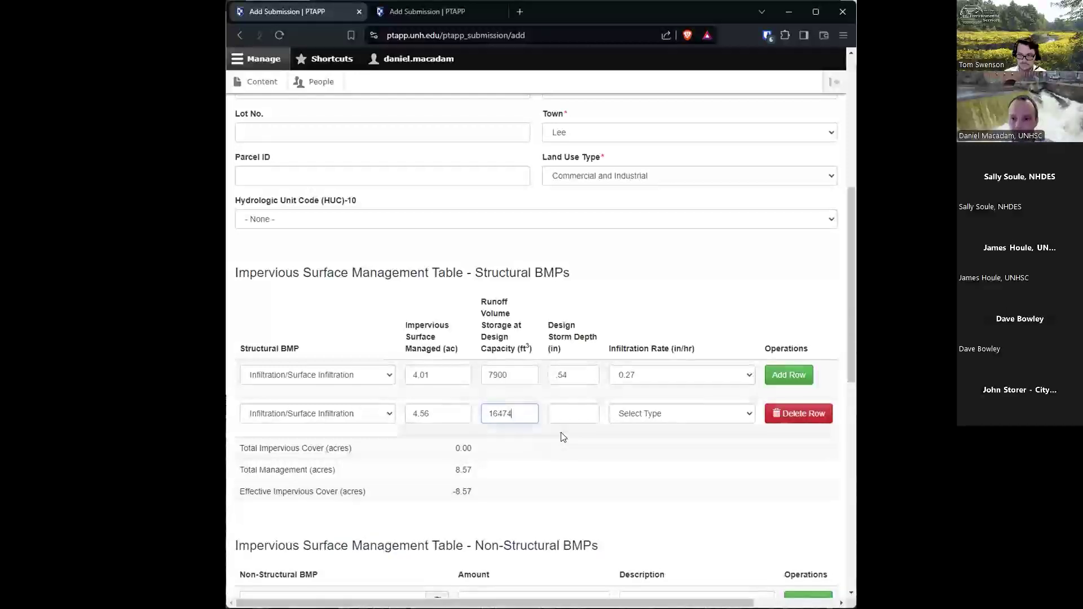
{"action": "type", "text": "1"}
{"action": "left_click", "coordinate": [643, 418]}
{"action": "left_click", "coordinate": [646, 473]}
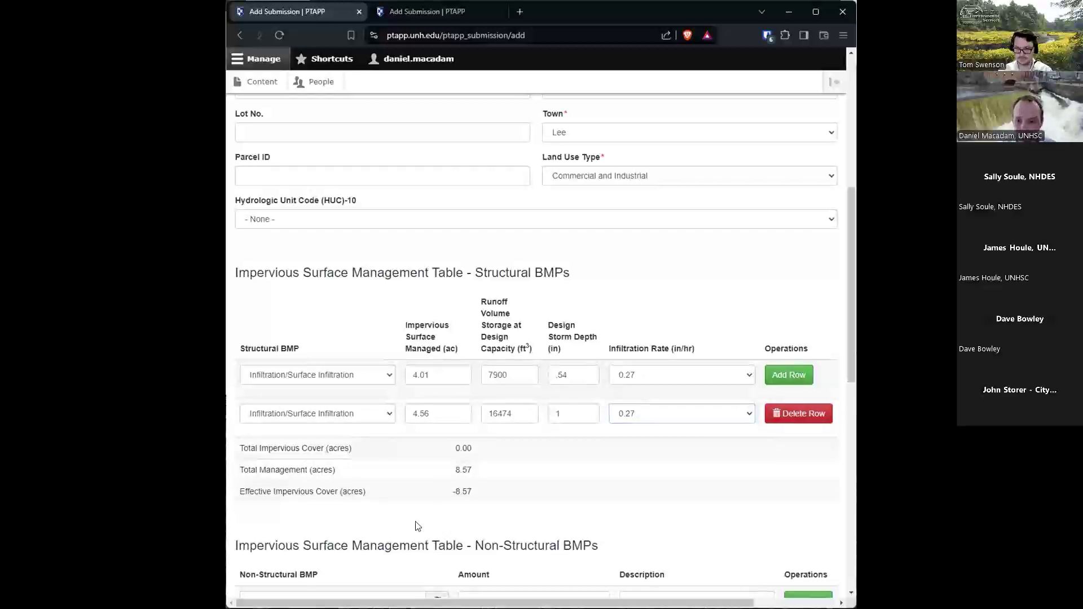
Certify that the submission's information is true and correct, and save it.
{"action": "scroll", "coordinate": [416, 523], "scroll_direction": "down", "scroll_amount": 10}
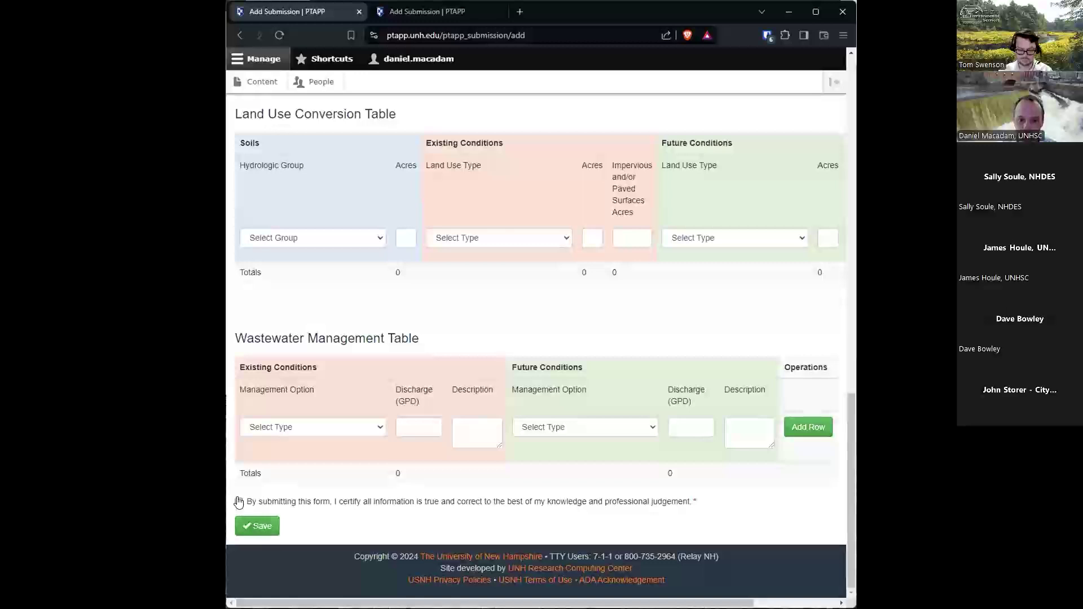
{"action": "left_click", "coordinate": [239, 502]}
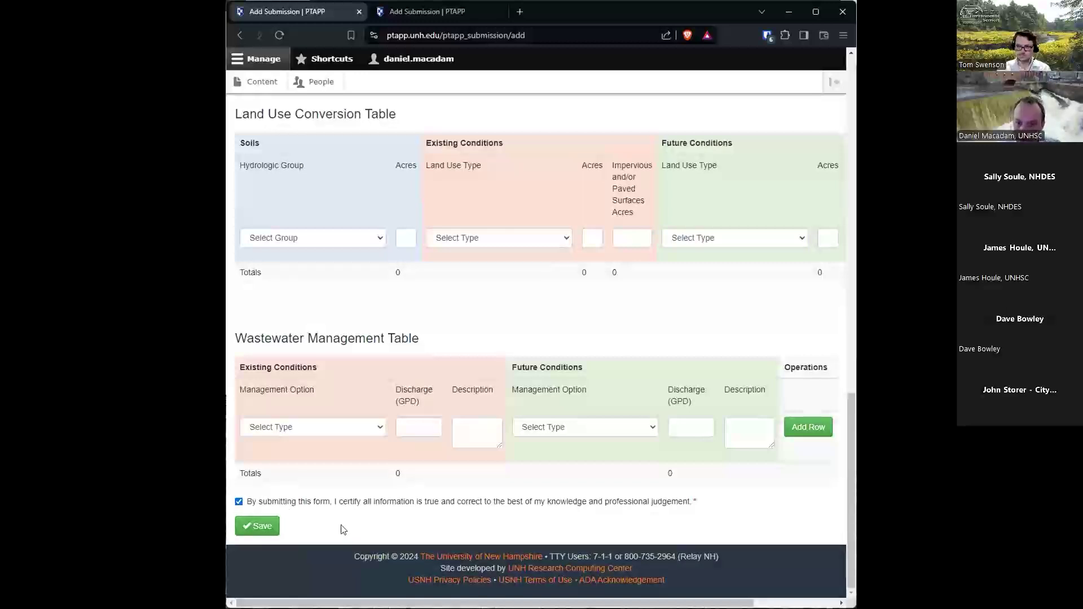
{"action": "left_click", "coordinate": [262, 526]}
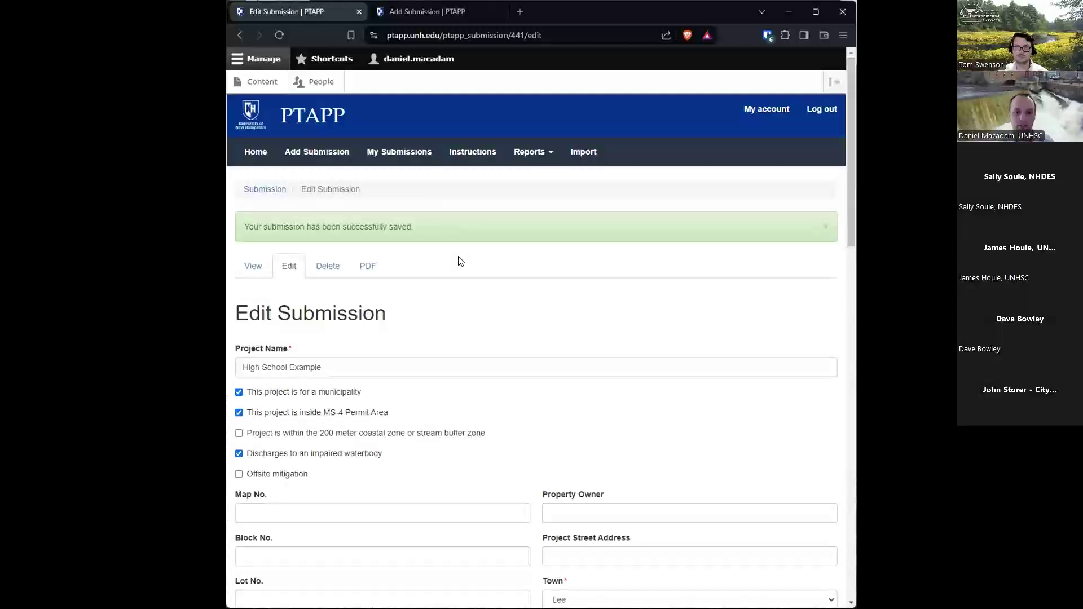
Try to save the submission with the second structural BMP row's impervious surface managed value left empty.
{"action": "scroll", "coordinate": [507, 454], "scroll_direction": "down", "scroll_amount": 5}
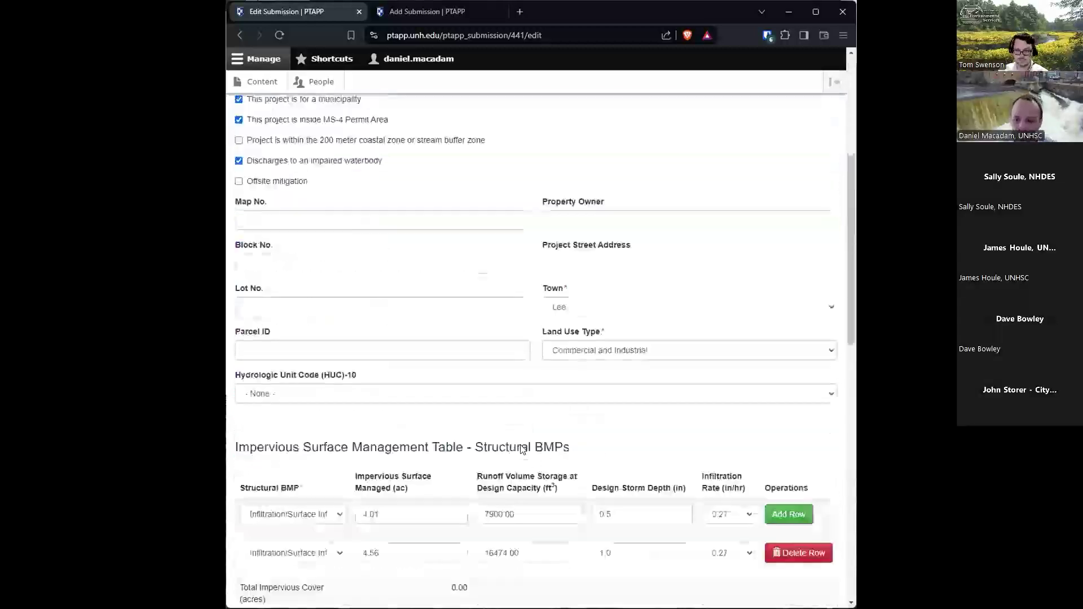
{"action": "left_click", "coordinate": [596, 307]}
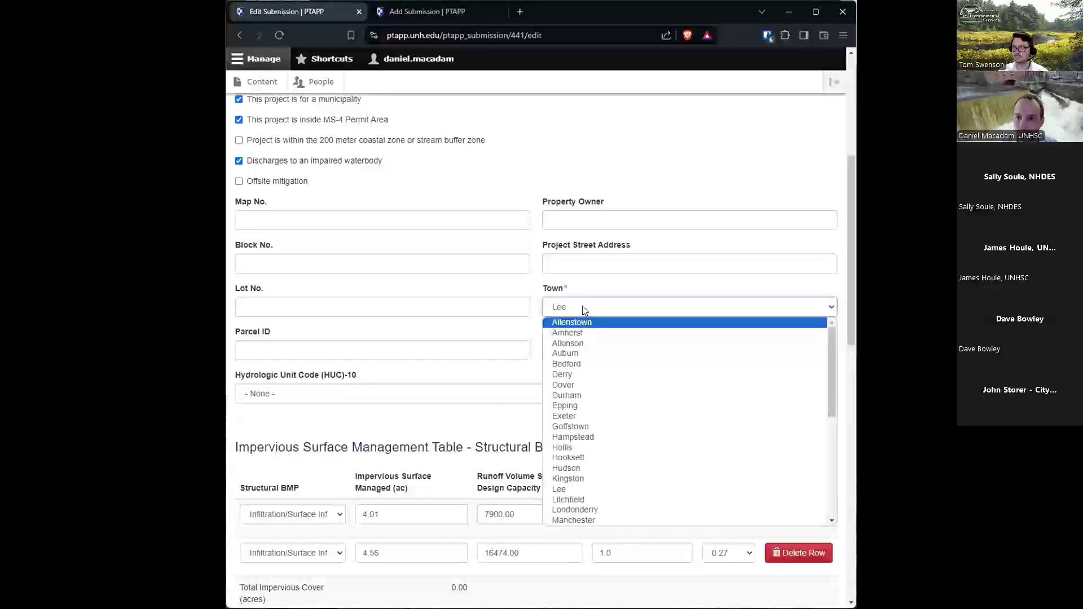
{"action": "left_click", "coordinate": [583, 308]}
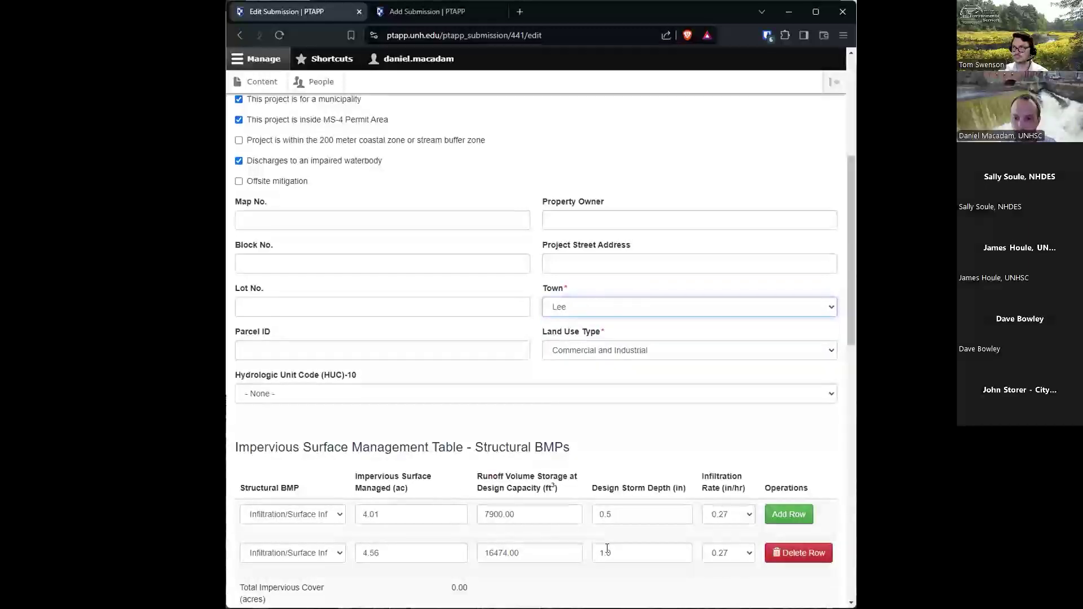
{"action": "left_click_drag", "start_coordinate": [646, 551], "coordinate": [577, 561]}
{"action": "left_click_drag", "start_coordinate": [395, 554], "coordinate": [354, 556]}
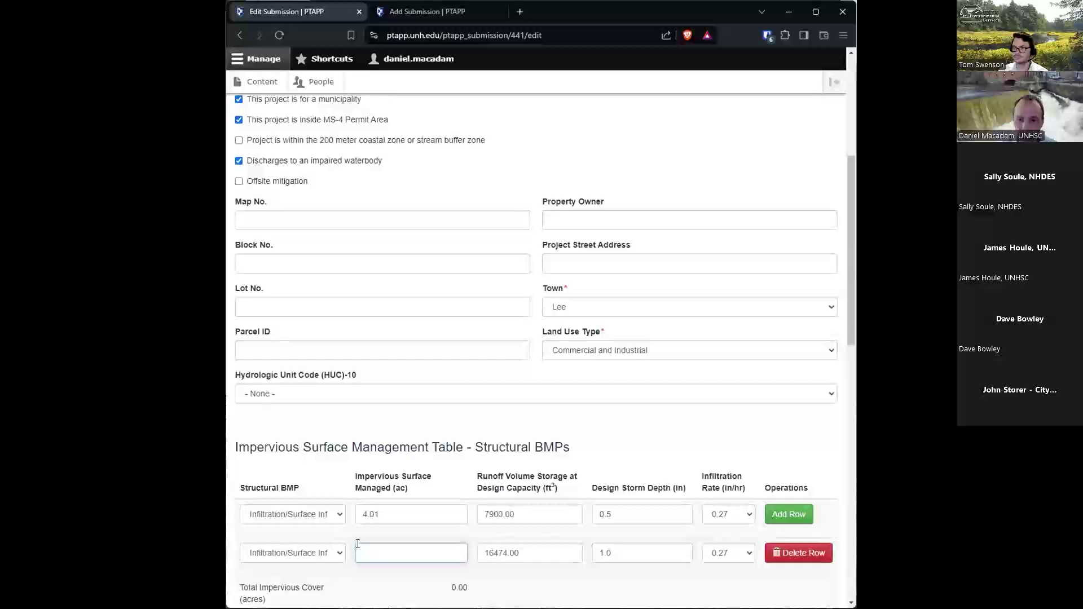
{"action": "scroll", "coordinate": [352, 552], "scroll_direction": "down", "scroll_amount": 13}
{"action": "left_click", "coordinate": [257, 536]}
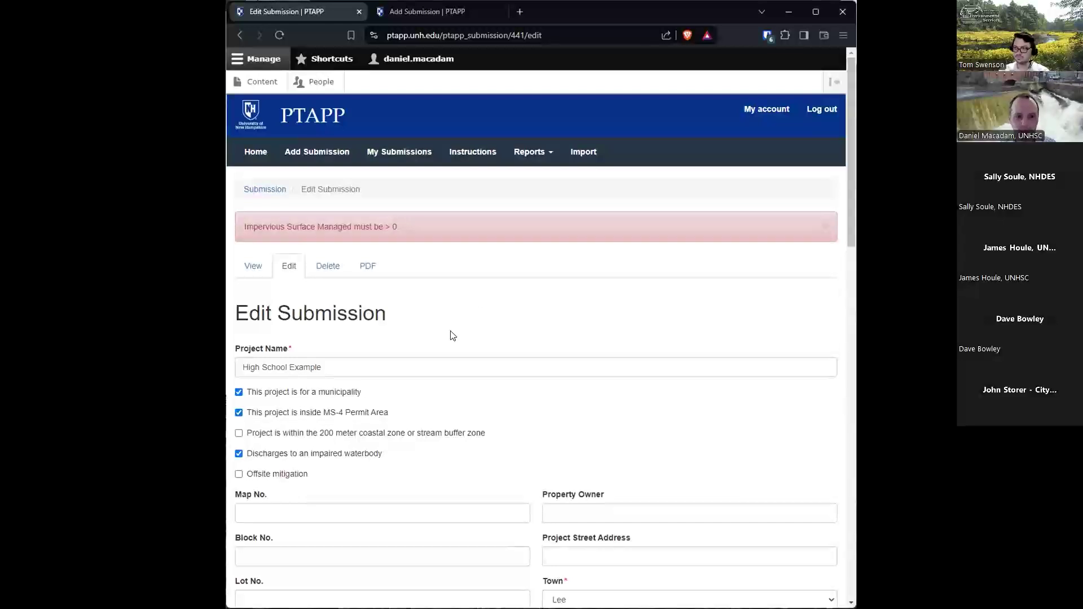
Enter 4.56 acres as the second structural BMP row's impervious surface managed and save the submission.
{"action": "scroll", "coordinate": [468, 328], "scroll_direction": "down", "scroll_amount": 20}
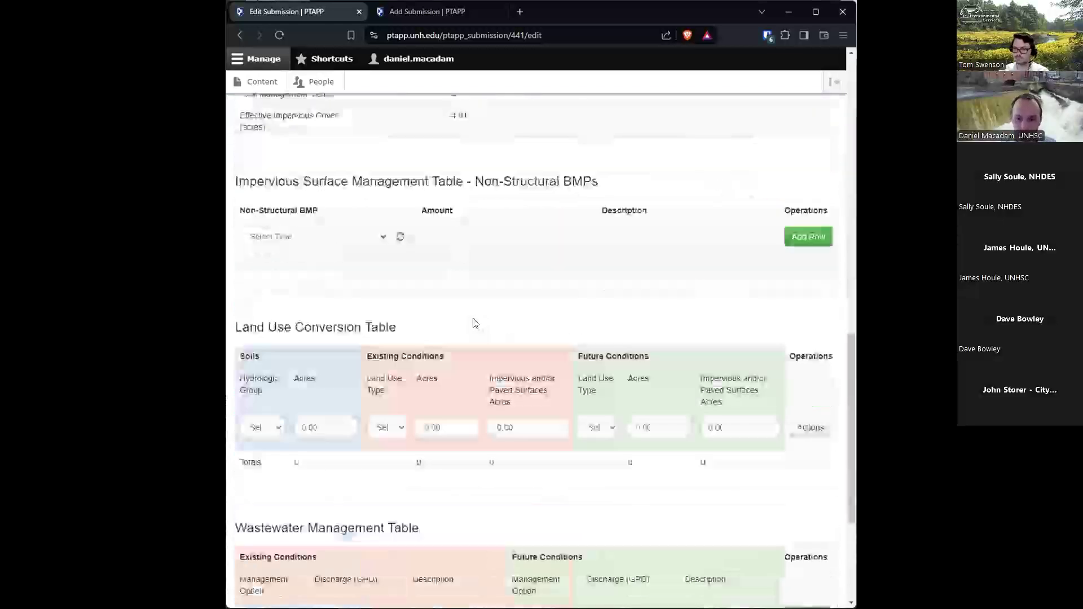
{"action": "scroll", "coordinate": [449, 268], "scroll_direction": "up", "scroll_amount": 7}
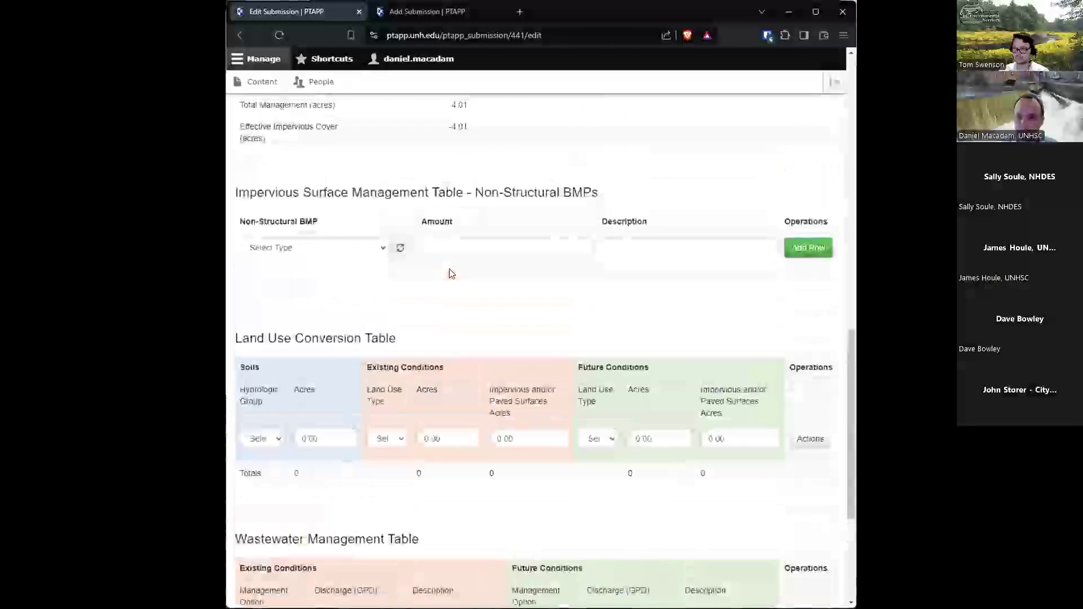
{"action": "left_click", "coordinate": [396, 213]}
{"action": "type", "text": "4.56"}
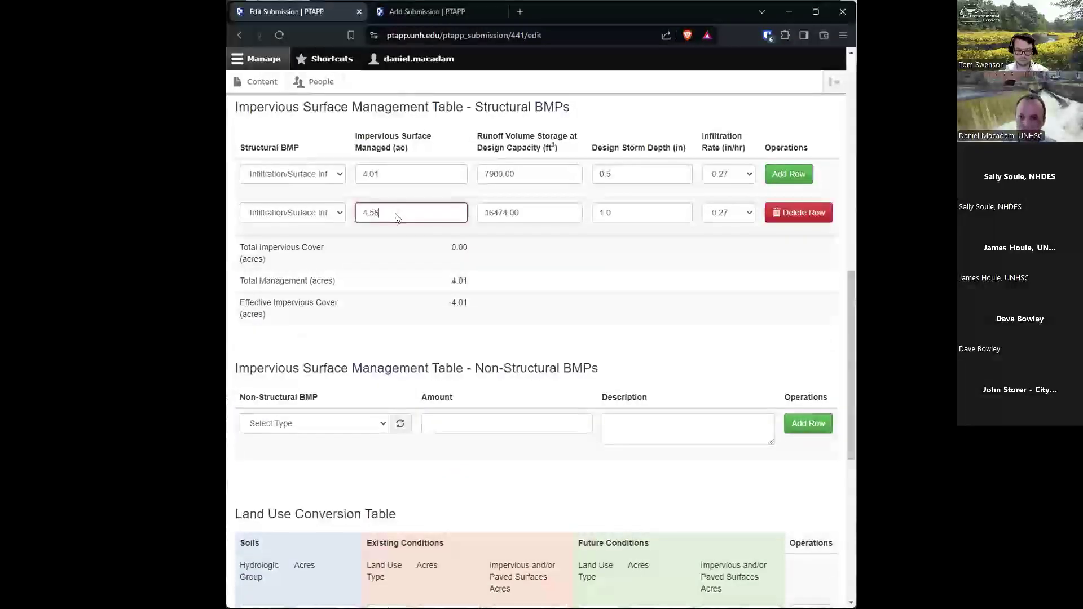
{"action": "scroll", "coordinate": [397, 219], "scroll_direction": "down", "scroll_amount": 7}
{"action": "left_click", "coordinate": [258, 536]}
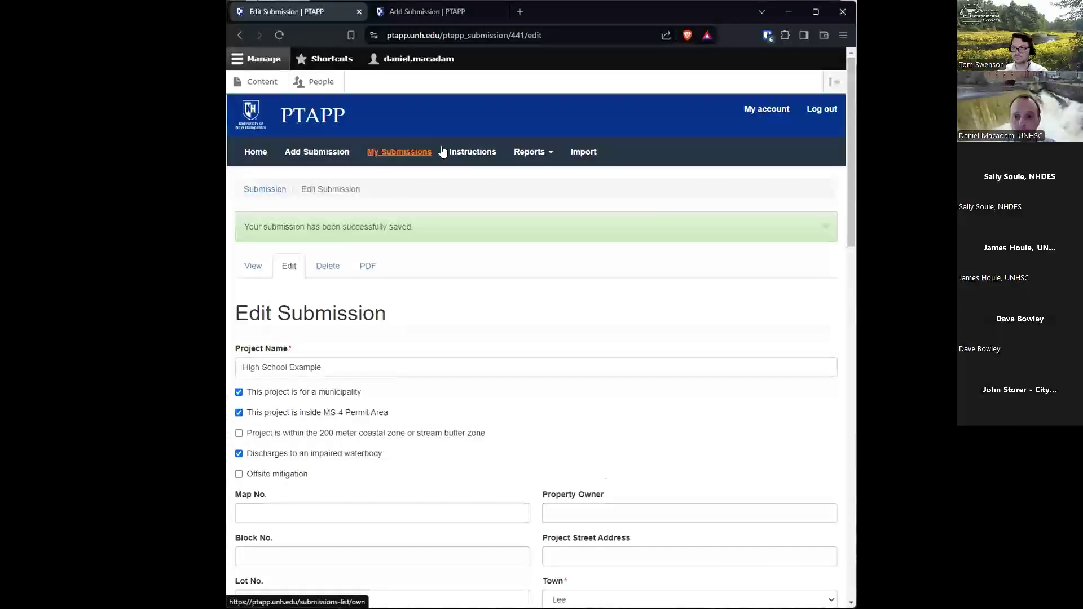
Open the list of own submissions, filter it by the town Lee and check the available approval status options.
{"action": "left_click", "coordinate": [528, 161]}
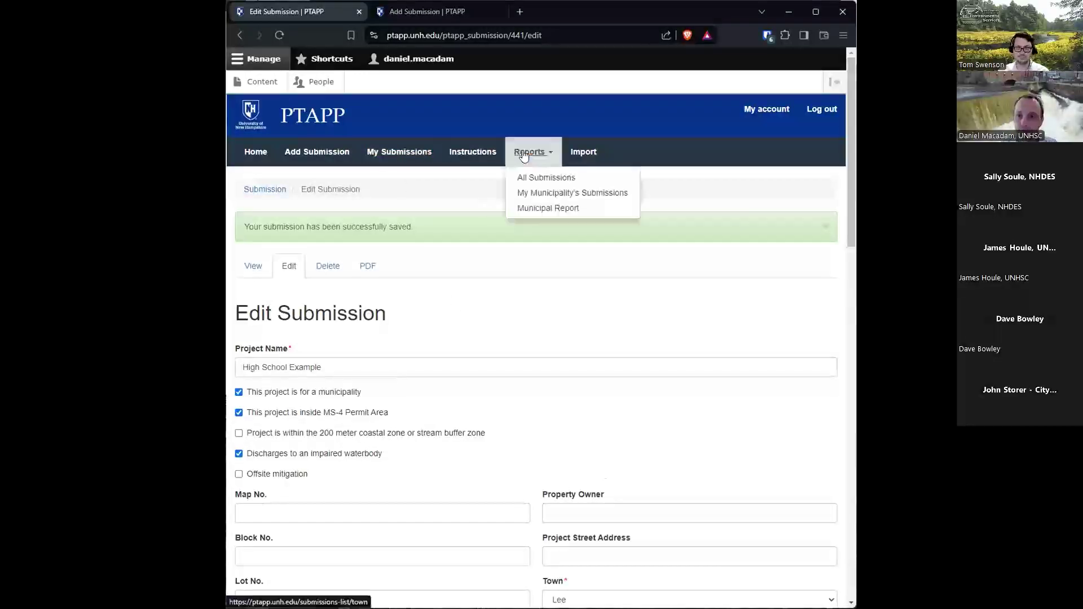
{"action": "left_click", "coordinate": [395, 152]}
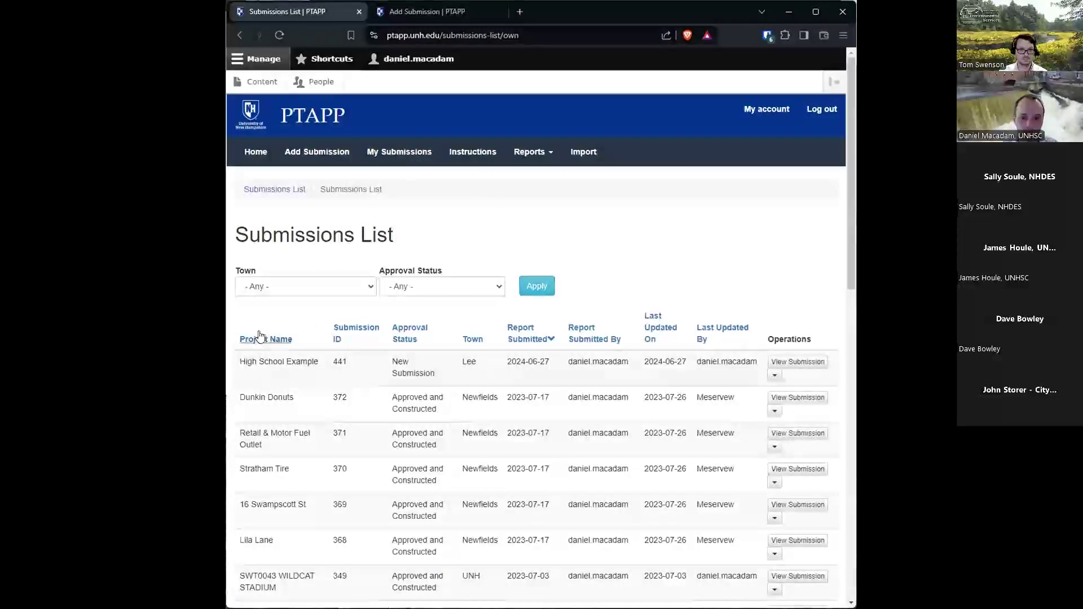
{"action": "left_click", "coordinate": [288, 291]}
{"action": "type", "text": "lee"}
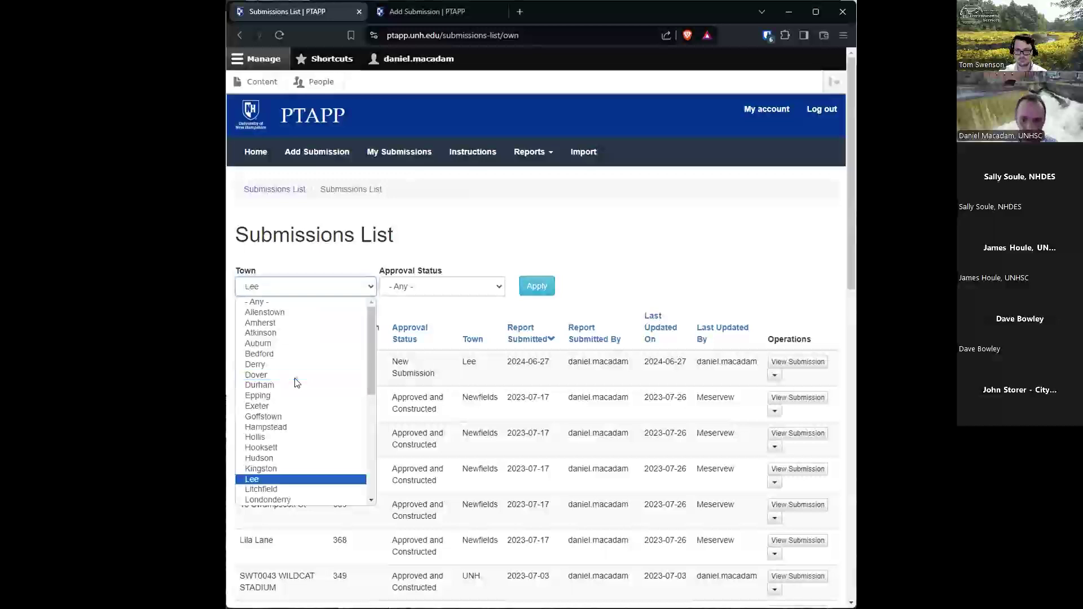
{"action": "left_click", "coordinate": [282, 478]}
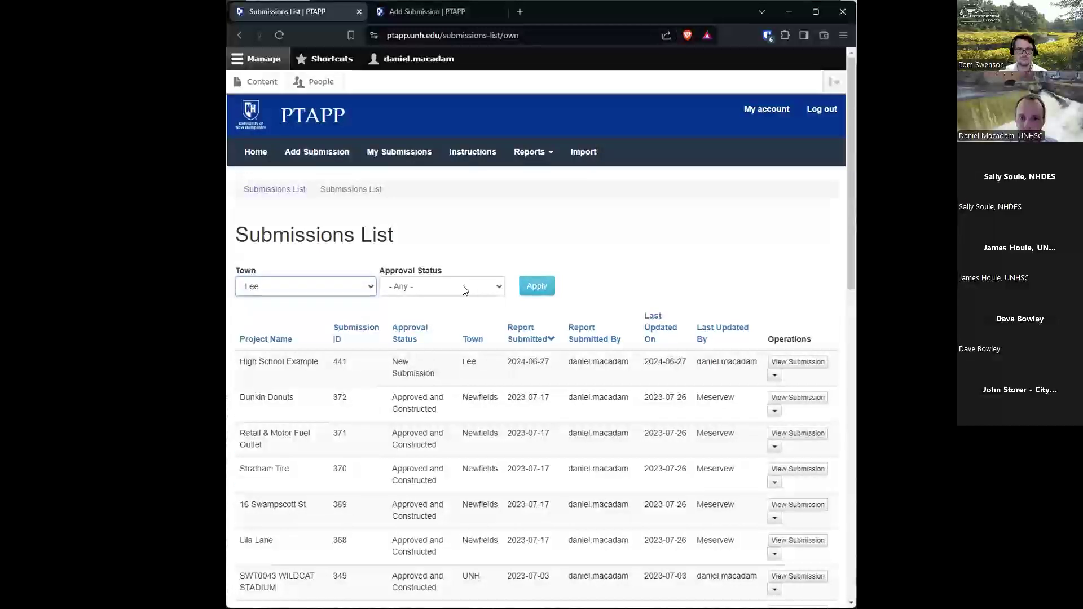
{"action": "left_click", "coordinate": [464, 289]}
{"action": "left_click", "coordinate": [537, 286]}
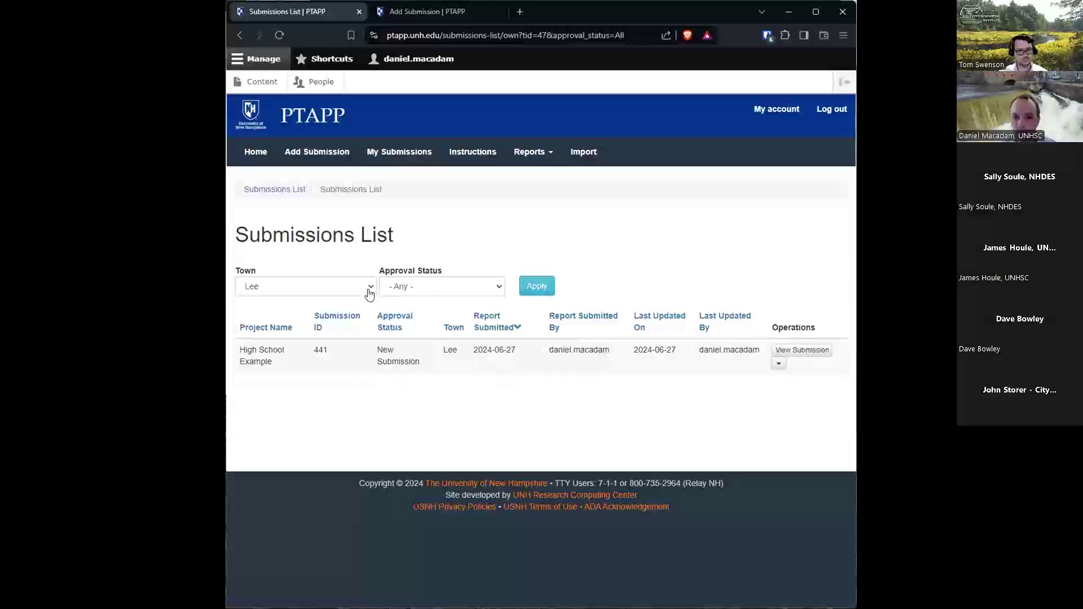
{"action": "left_click", "coordinate": [487, 296]}
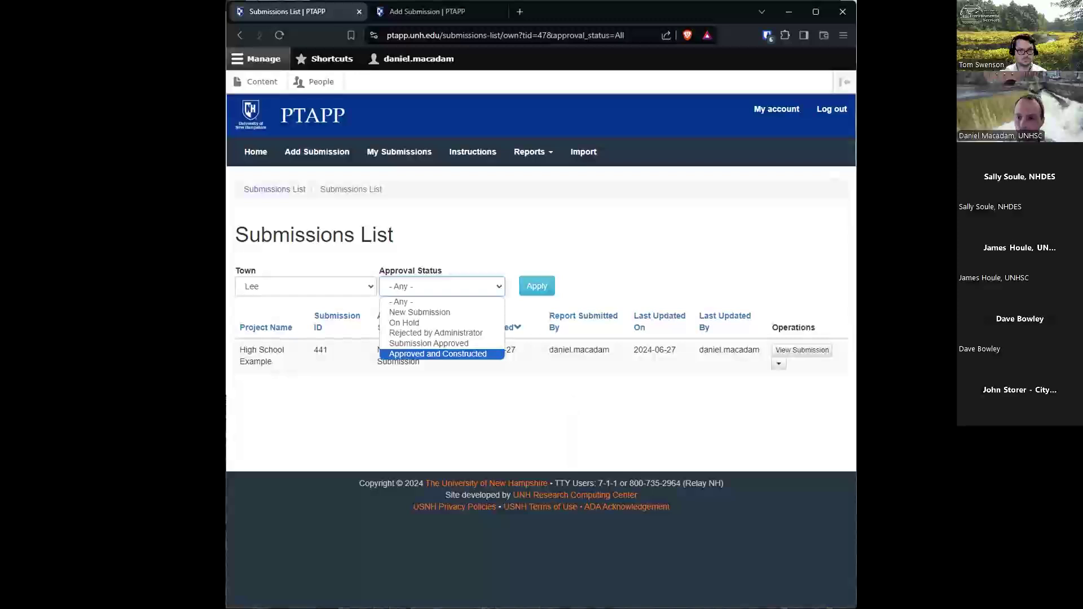
Edit the High School Example submission to set its approval status to Approved and Constructed, and save it.
{"action": "left_click", "coordinate": [779, 363]}
{"action": "left_click", "coordinate": [779, 364]}
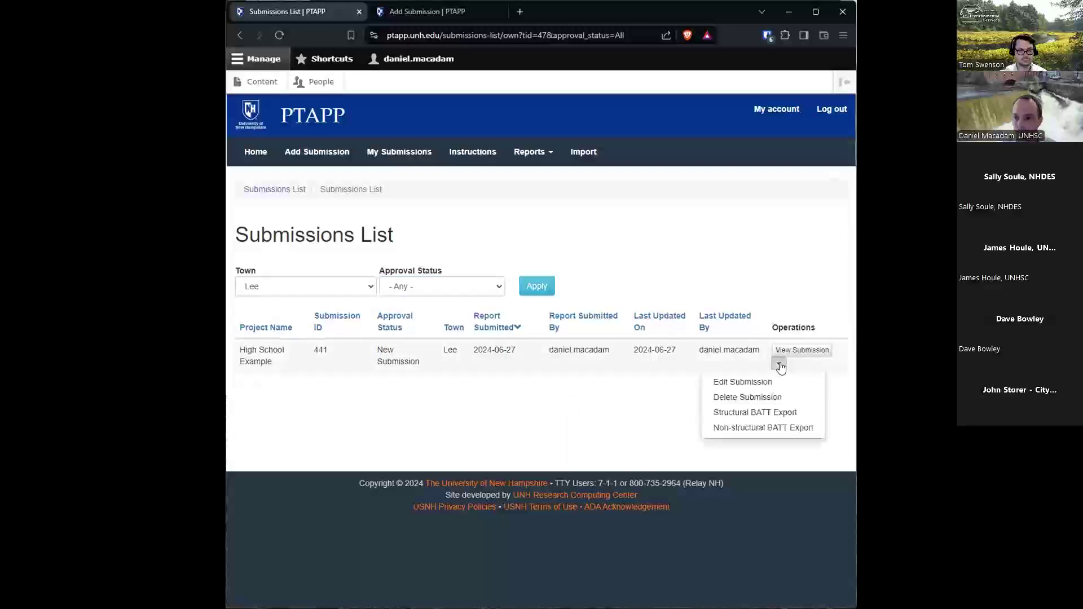
{"action": "left_click", "coordinate": [768, 381]}
{"action": "scroll", "coordinate": [455, 421], "scroll_direction": "down", "scroll_amount": 15}
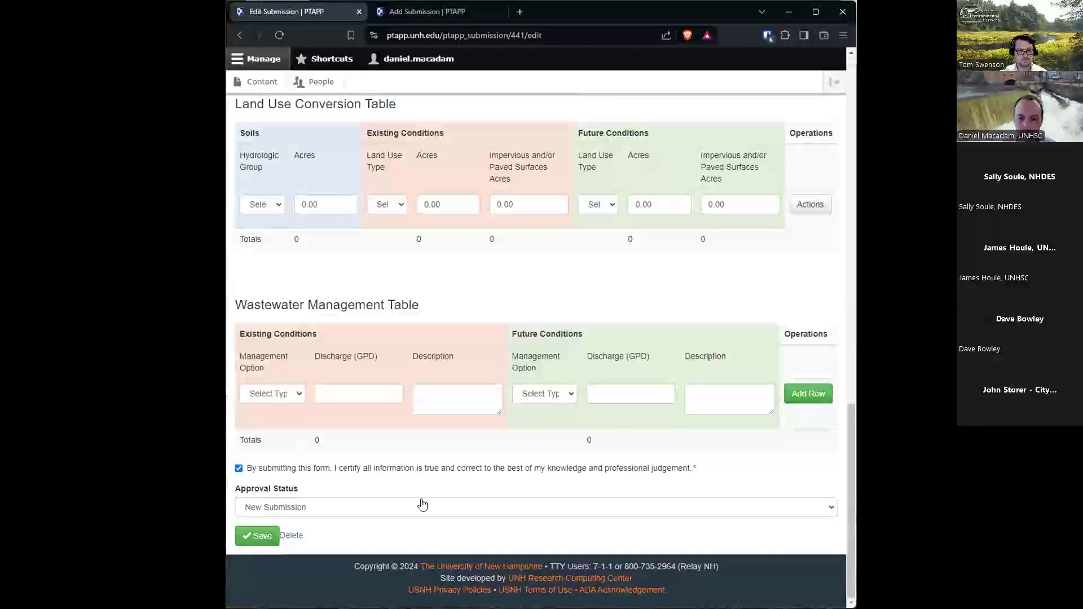
{"action": "left_click", "coordinate": [350, 513]}
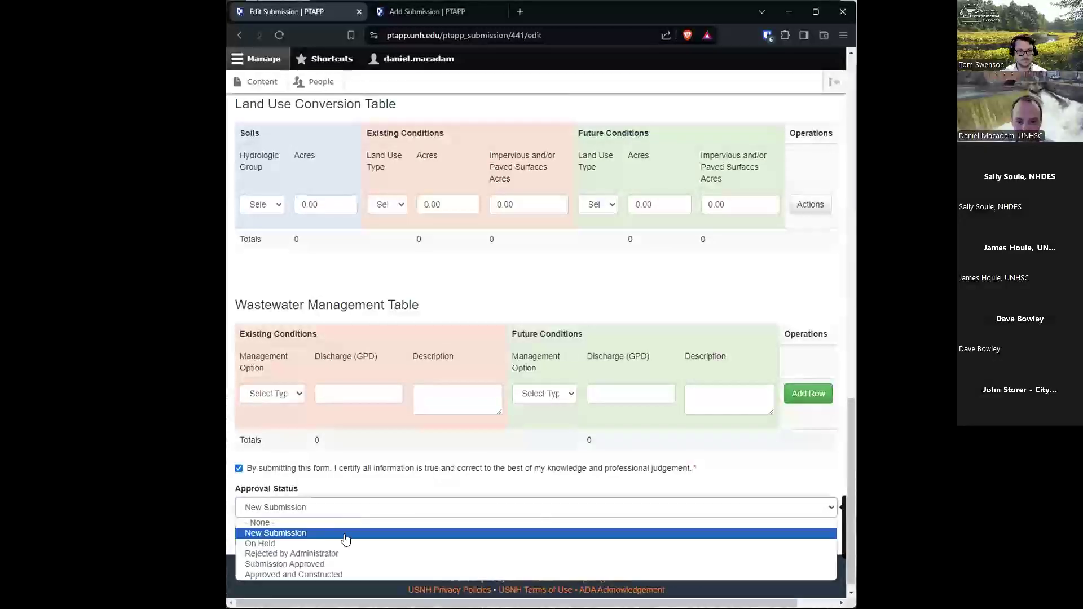
{"action": "left_click", "coordinate": [340, 575]}
{"action": "left_click", "coordinate": [255, 535]}
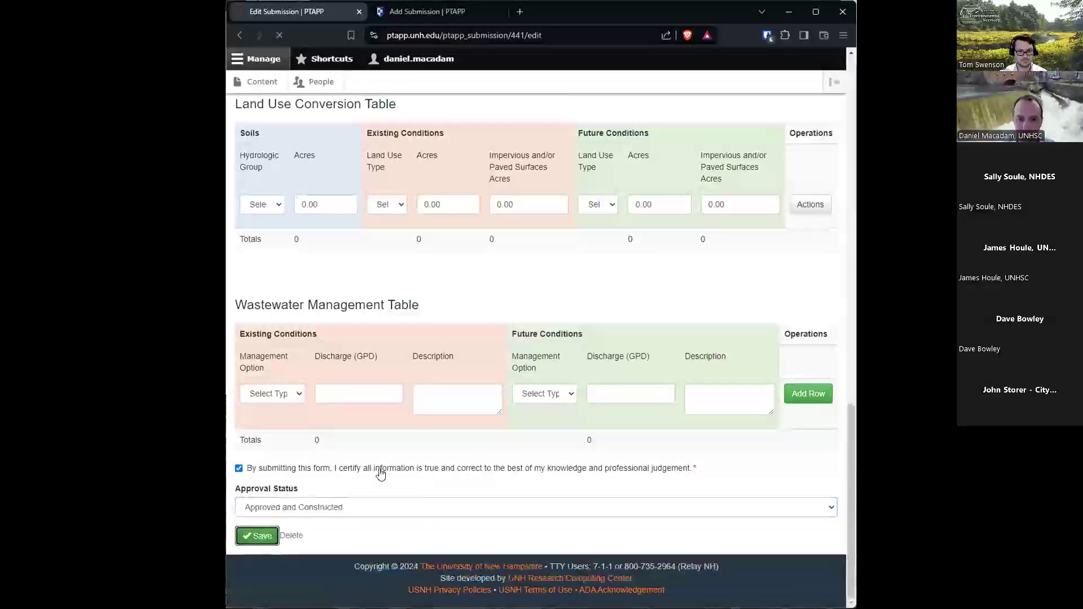
Return to the list of own submissions and filter it again by the town Lee.
{"action": "left_click", "coordinate": [374, 152]}
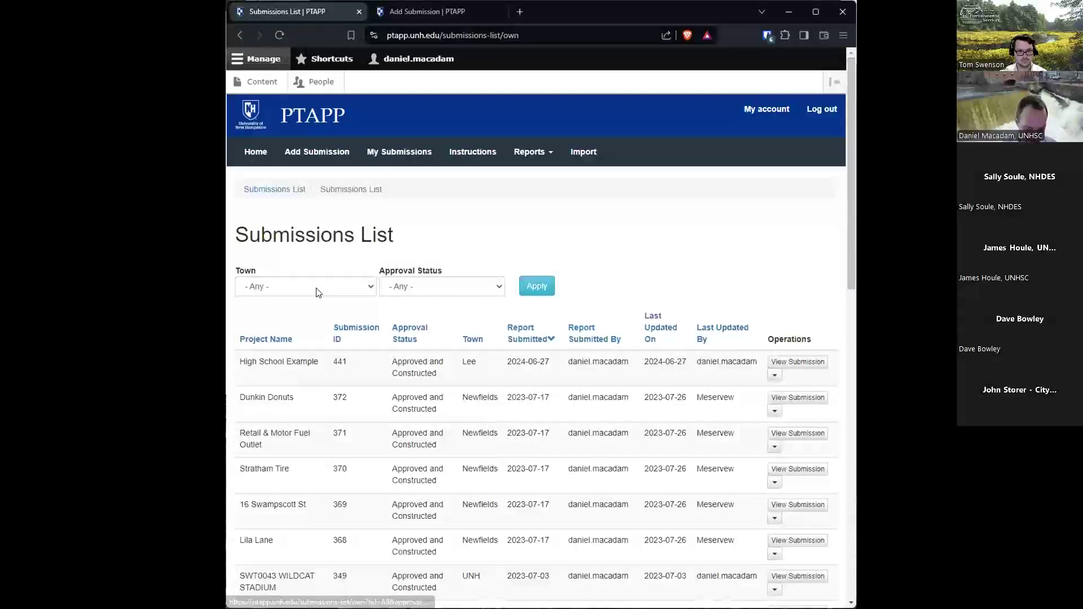
{"action": "left_click", "coordinate": [318, 289]}
{"action": "left_click", "coordinate": [317, 291]}
{"action": "left_click", "coordinate": [533, 288]}
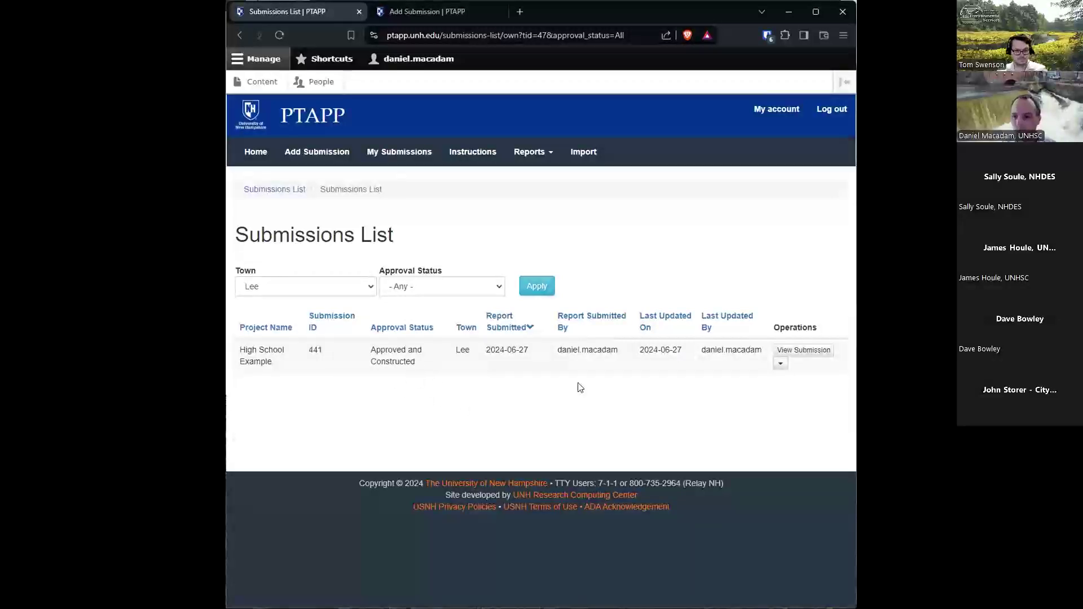
Export the High School Example's structural BATT data and save it as PTAPP-BATT-structural-441.csv in Downloads.
{"action": "left_click", "coordinate": [781, 367]}
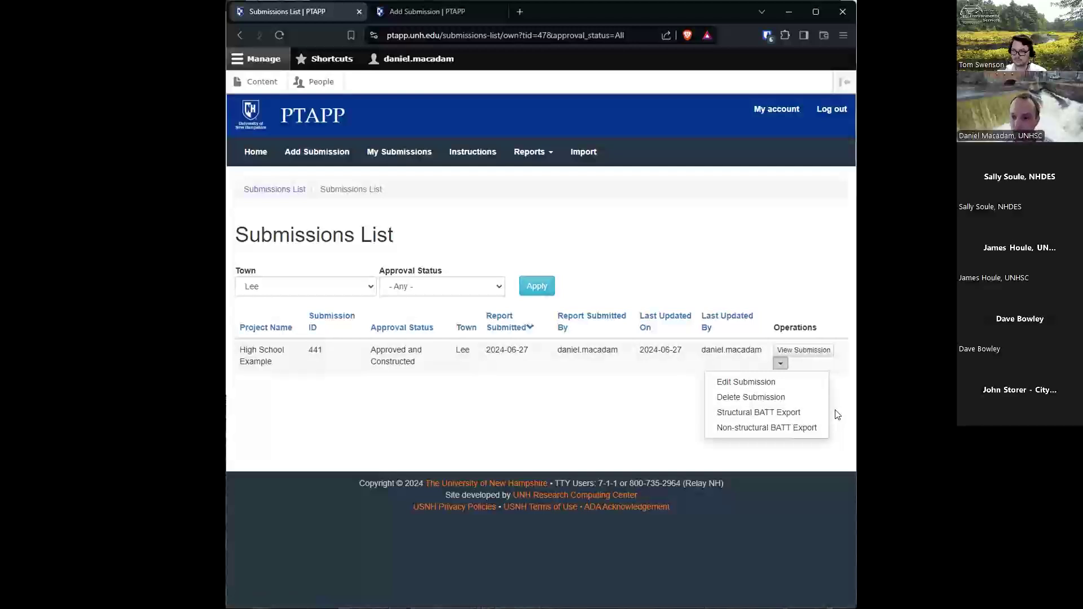
{"action": "left_click", "coordinate": [813, 427]}
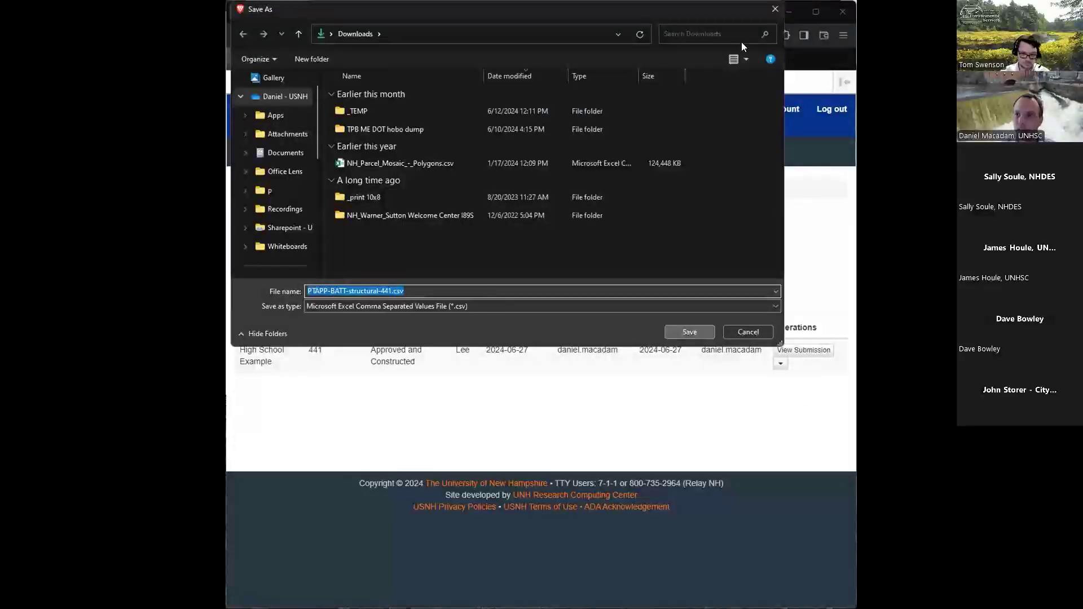
{"action": "key", "text": "Return"}
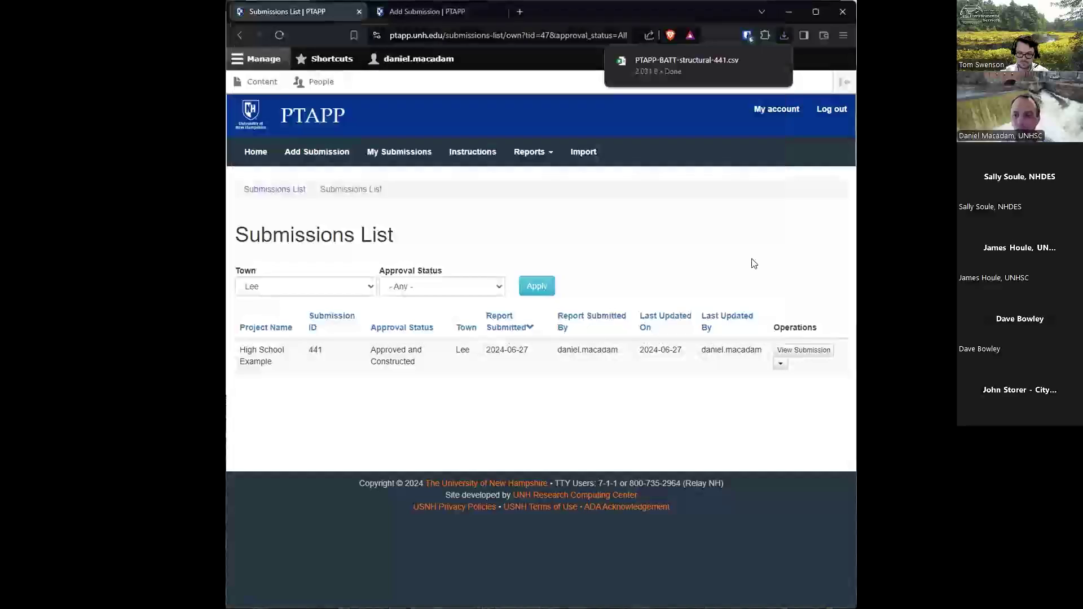